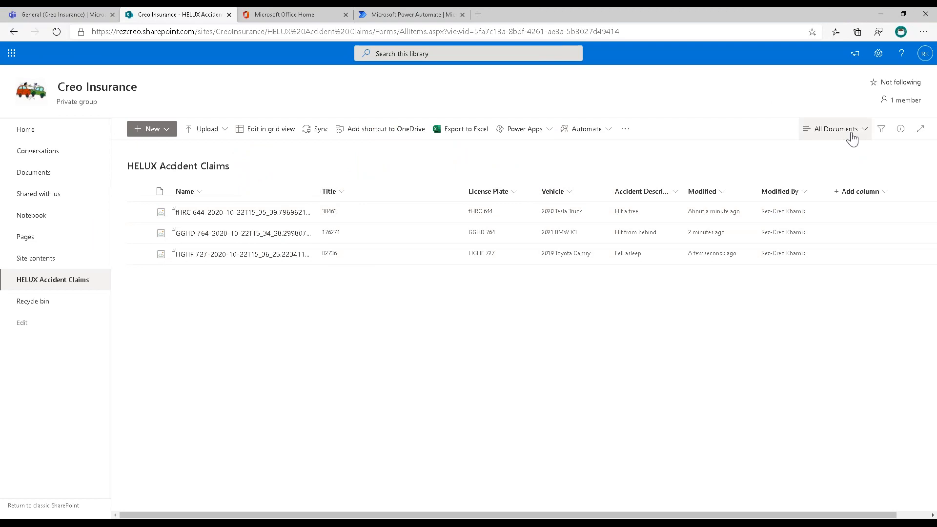
Switch the HELUX Accident Claims library to the Tiles layout.
left_click(851, 135)
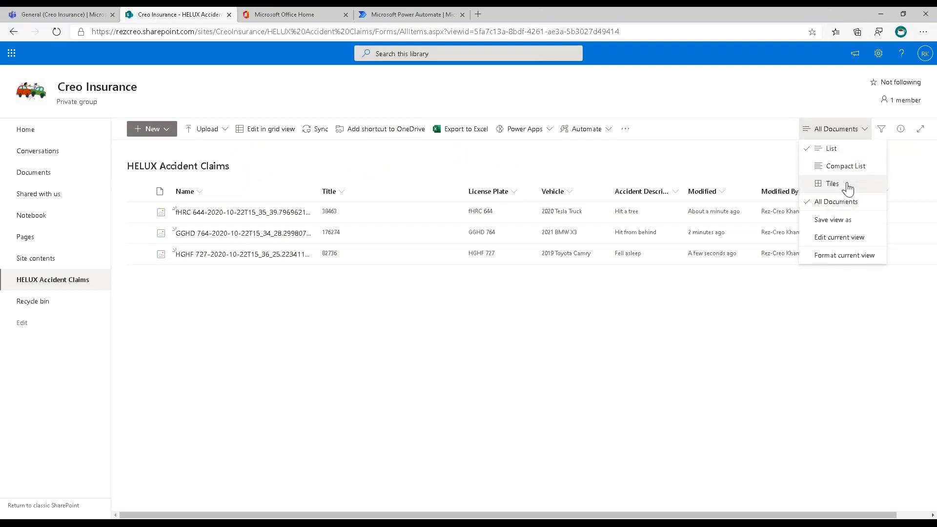
left_click(832, 184)
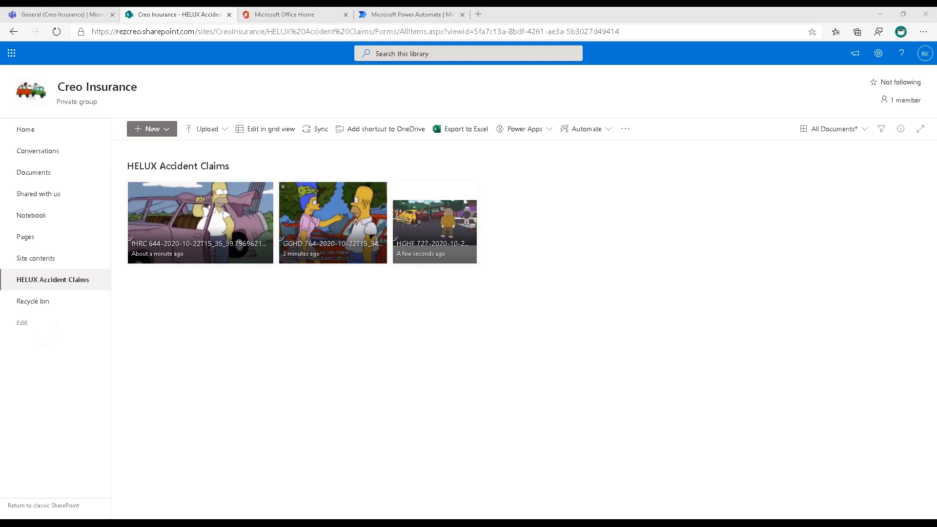
left_click(337, 425)
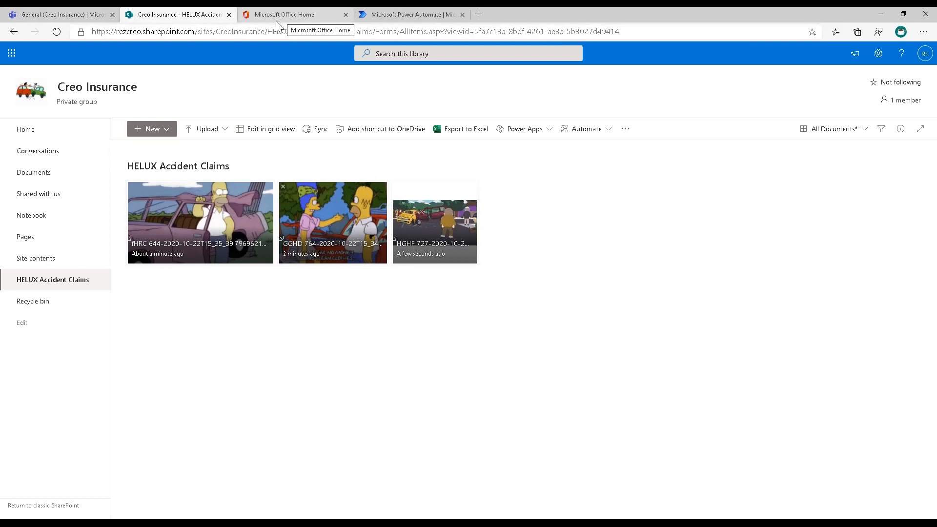
Switch to the Microsoft Office Home page and open Power Apps from there.
left_click(250, 33)
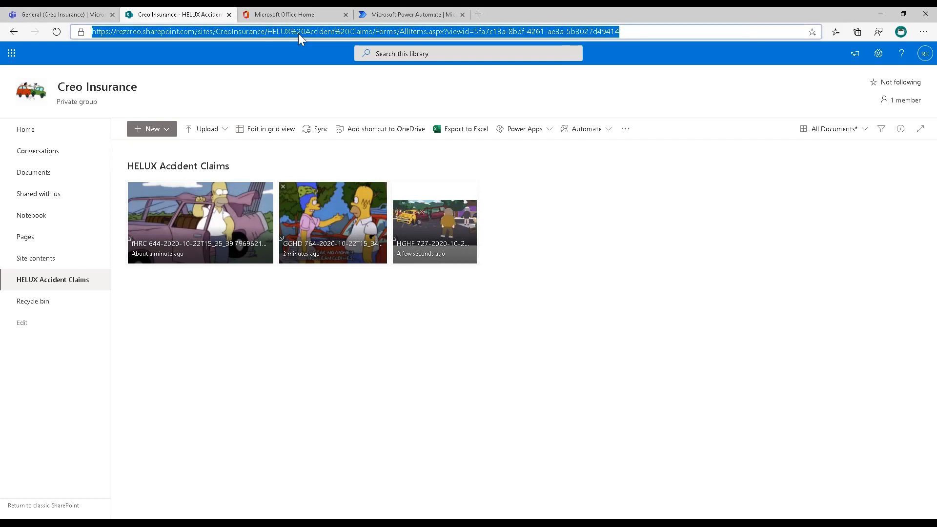
left_click(297, 22)
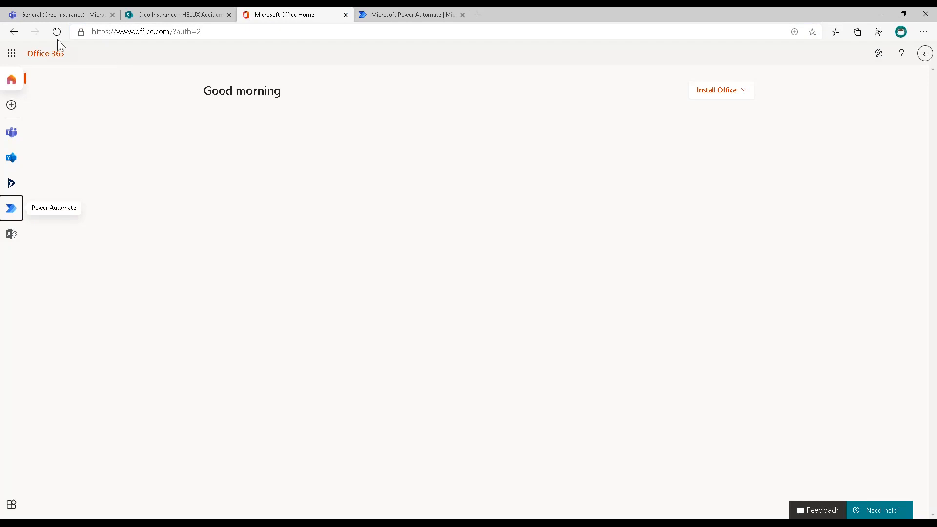
left_click(11, 52)
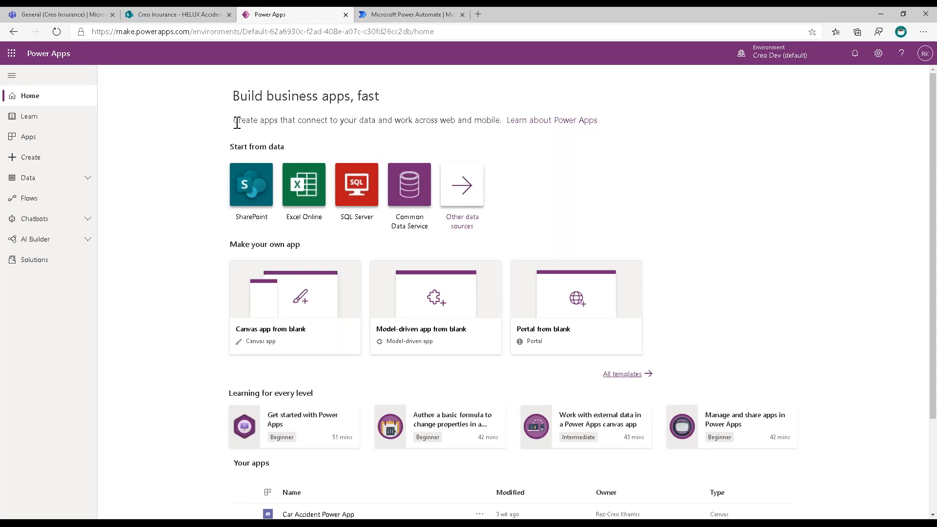
Create an app from SharePoint data, using the Creo Insurance site and the custom list name HELUX Accident Claims.
left_click(249, 191)
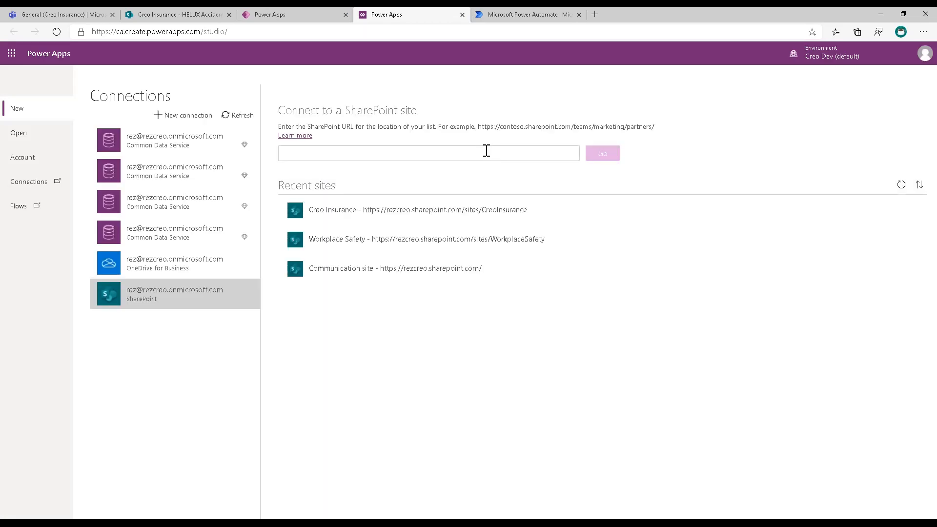
left_click(433, 215)
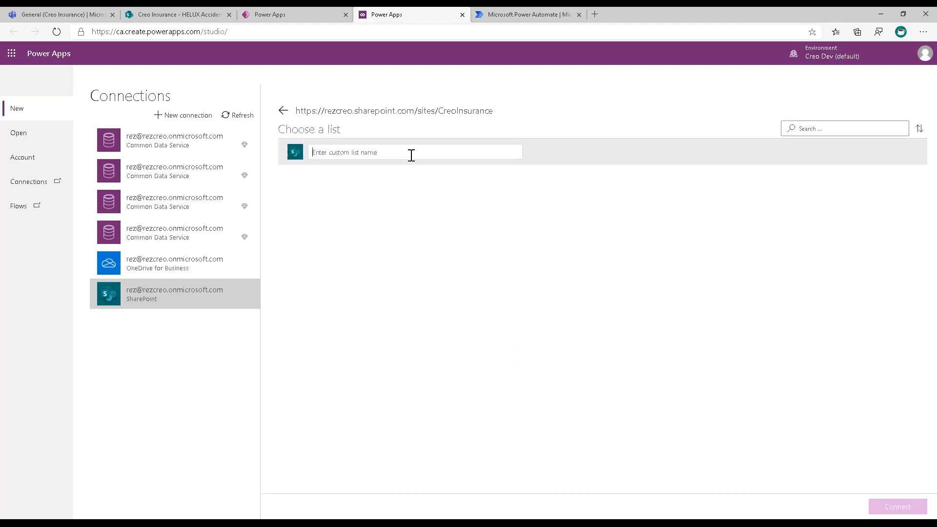
type("HELUX Accident Claims")
left_click(898, 506)
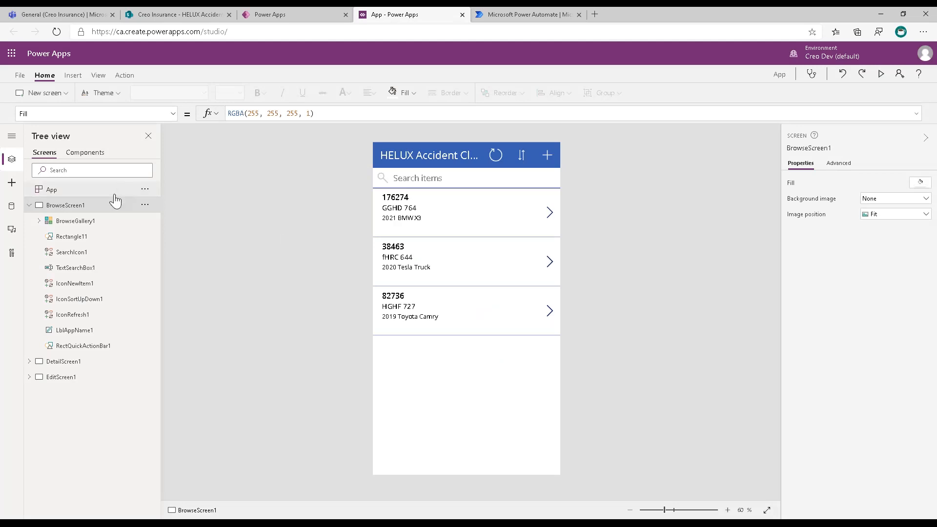
left_click(29, 205)
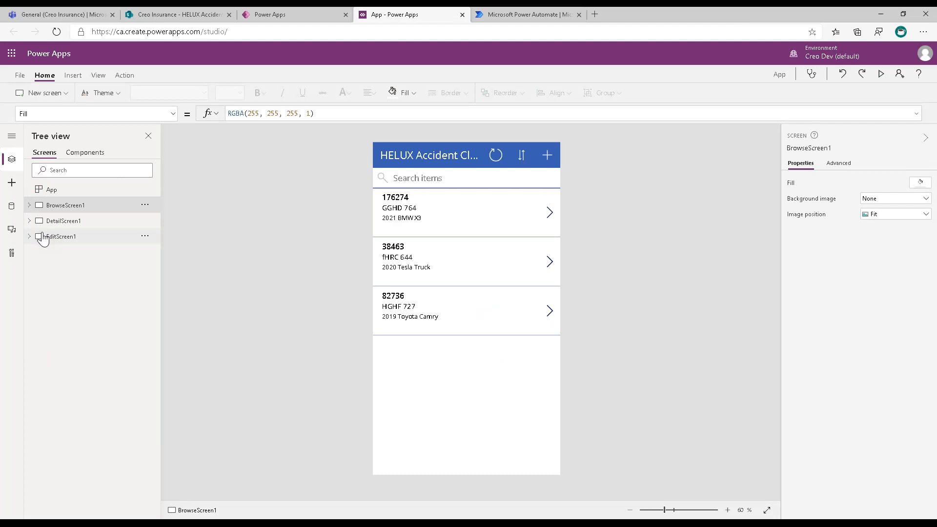
key("ctrl+1")
left_click(207, 197)
left_click_drag(185, 200, 250, 161)
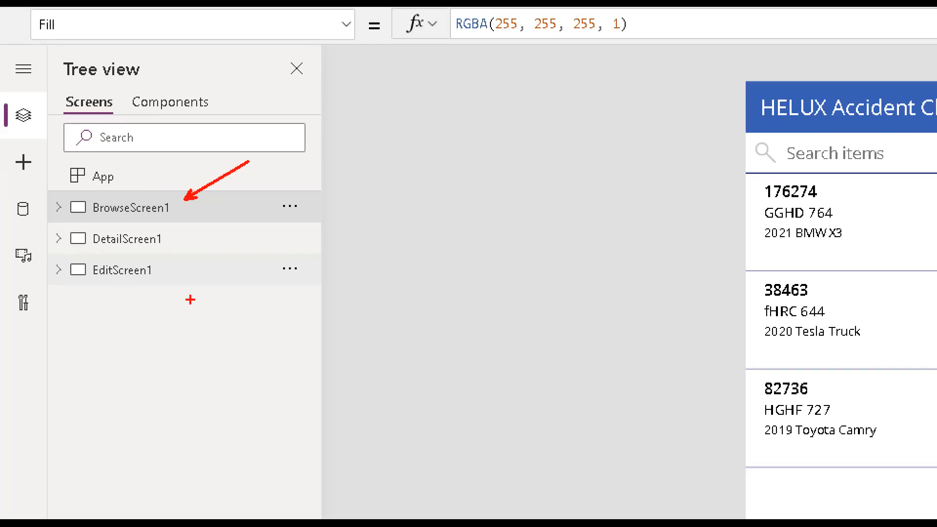
left_click_drag(199, 235, 500, 294)
left_click_drag(200, 268, 339, 411)
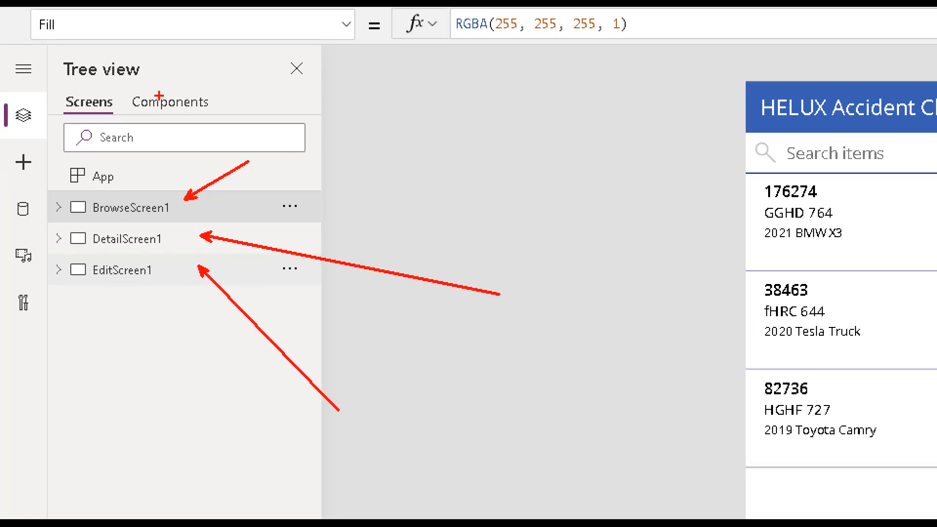
left_click_drag(49, 180, 167, 252)
mouse_move(49, 177)
left_mouse_down()
mouse_move(60, 222)
mouse_move(255, 247)
left_mouse_up()
key("Escape")
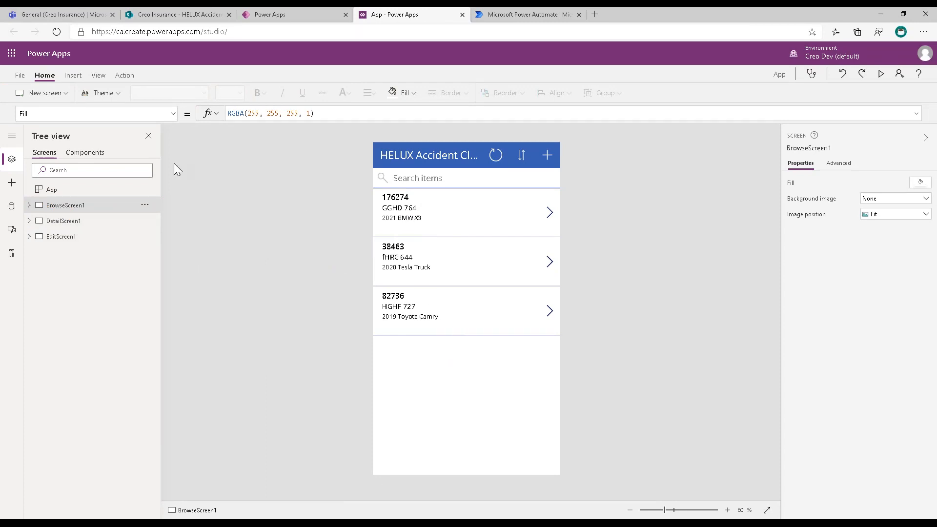
Change the layout of BrowseGallery1 on BrowseScreen1 to Image, title, subtitle, and body.
left_click(83, 220)
left_click(51, 205)
left_click(30, 206)
left_click(85, 221)
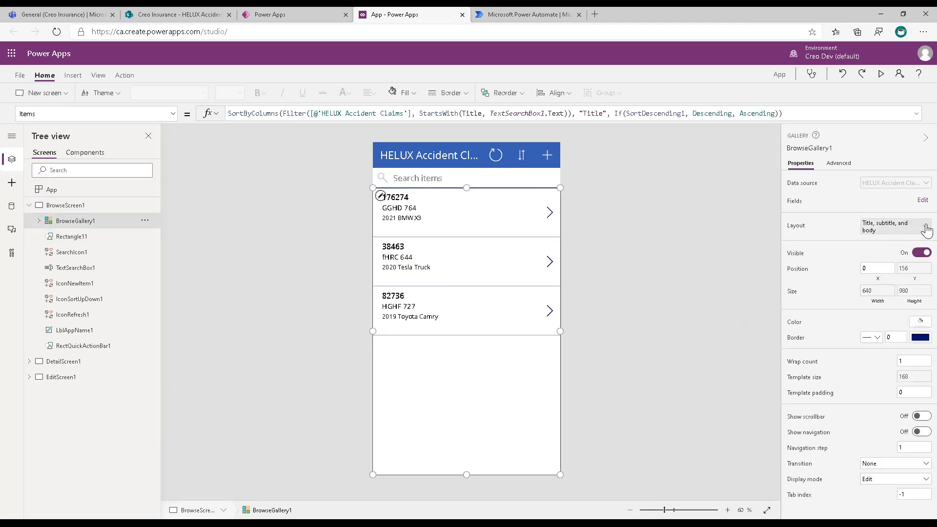
left_click(926, 229)
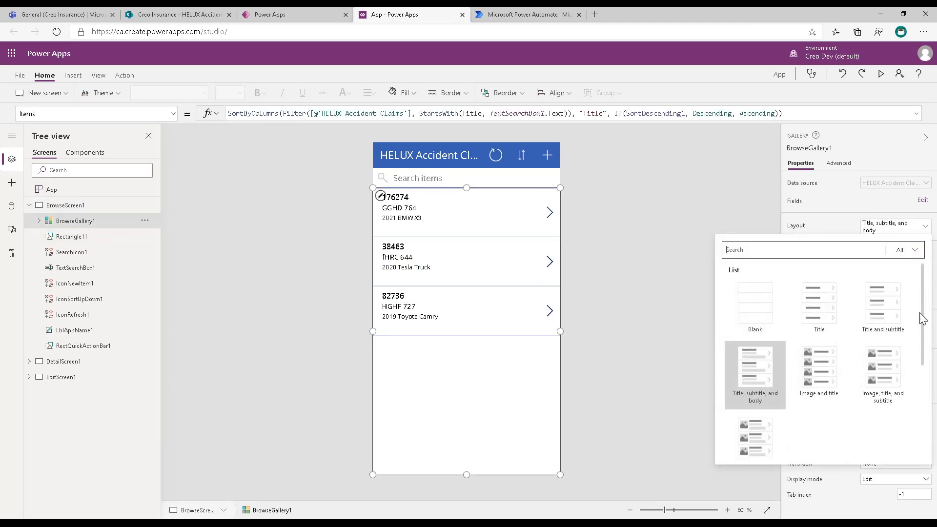
scroll(861, 324, "down", 2)
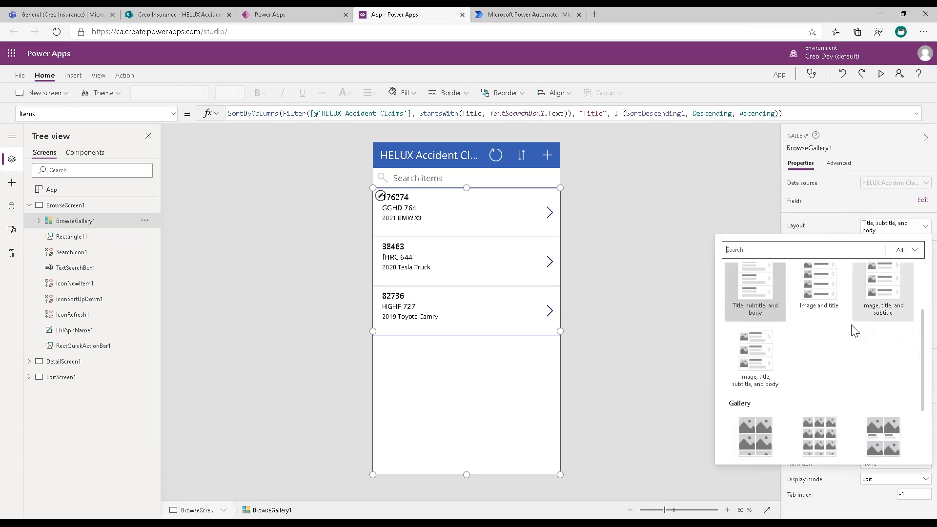
left_click(757, 355)
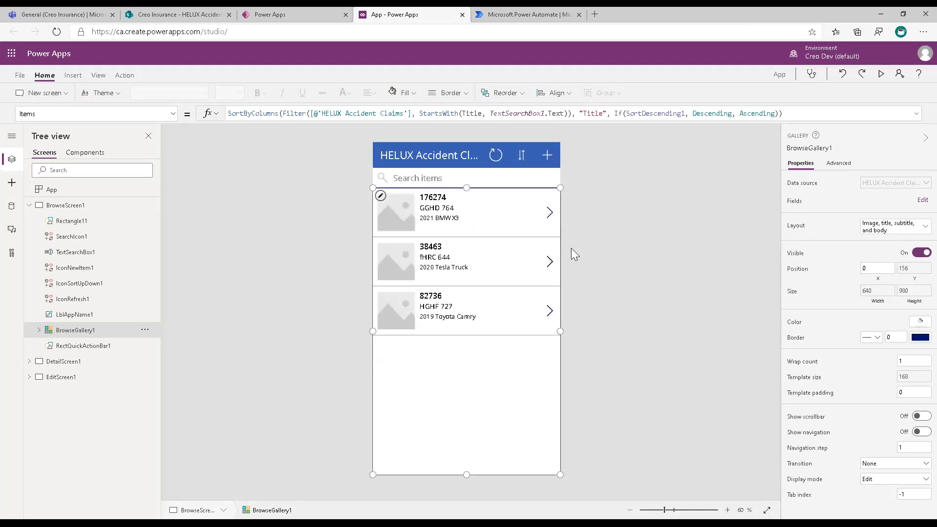
Move the gallery's image to the upper-left corner of its row and enlarge it to about 174 by 165.
left_click(397, 215)
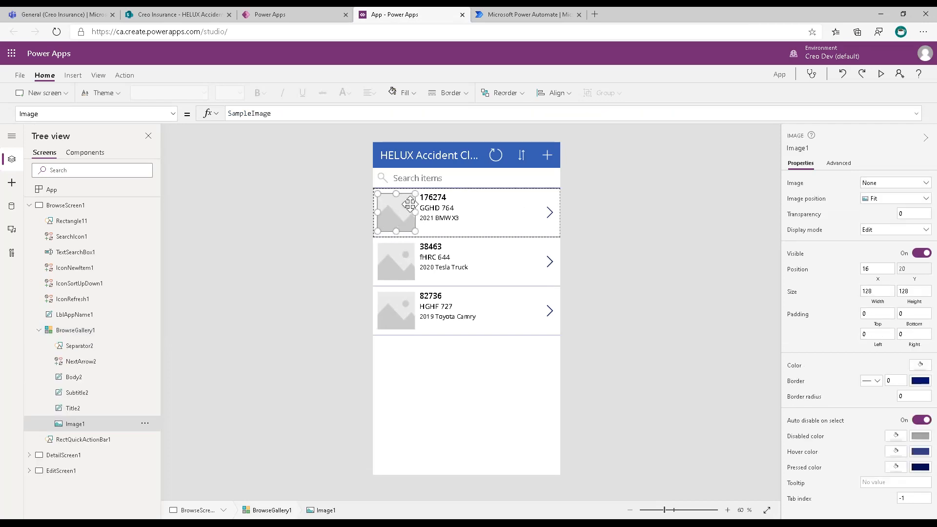
left_click_drag(378, 188, 373, 188)
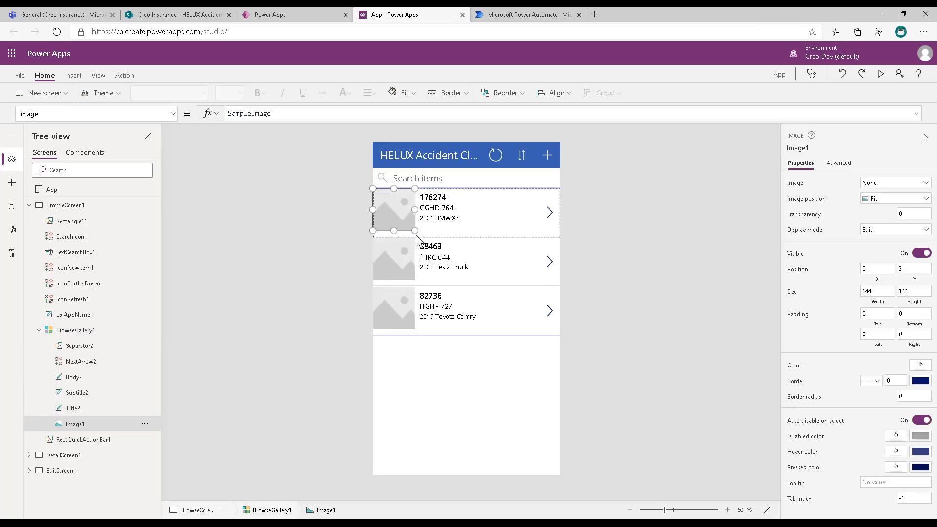
left_click_drag(414, 230, 422, 238)
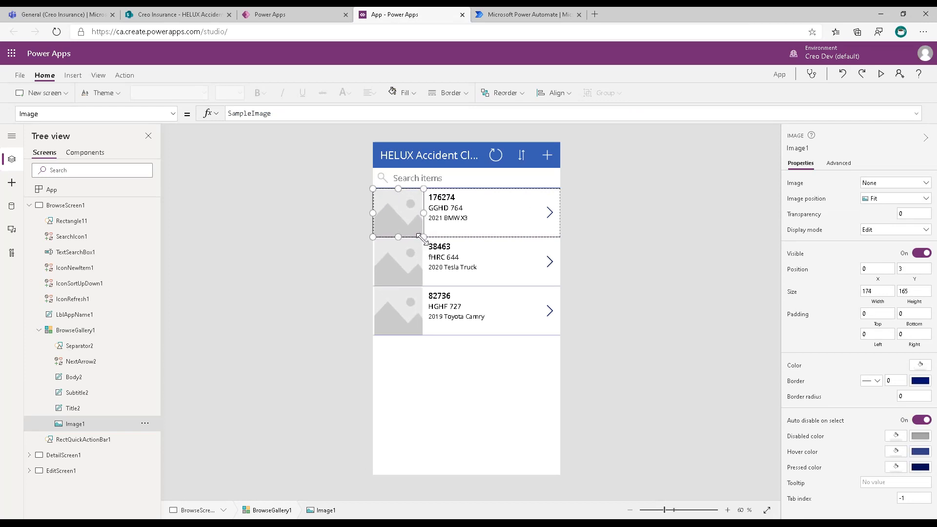
Set the gallery title label's text formula to "Customer No: " & ThisItem.Title.
left_click(445, 198)
left_click(455, 200)
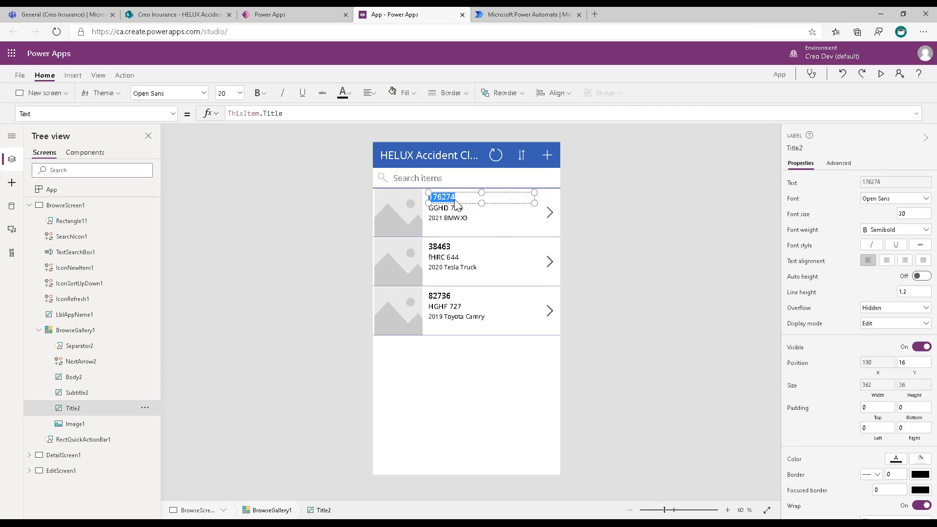
left_click(524, 202)
left_click(368, 115)
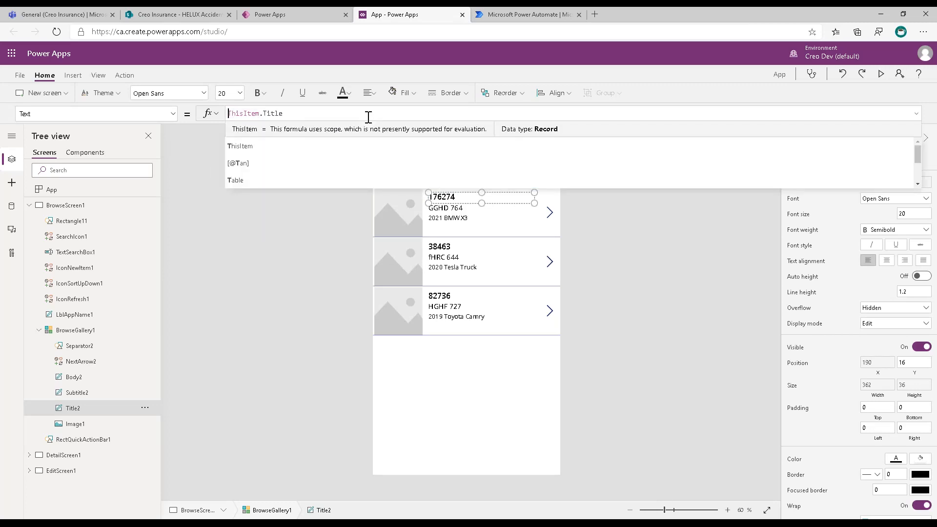
key("Home")
type("\"Customer No")
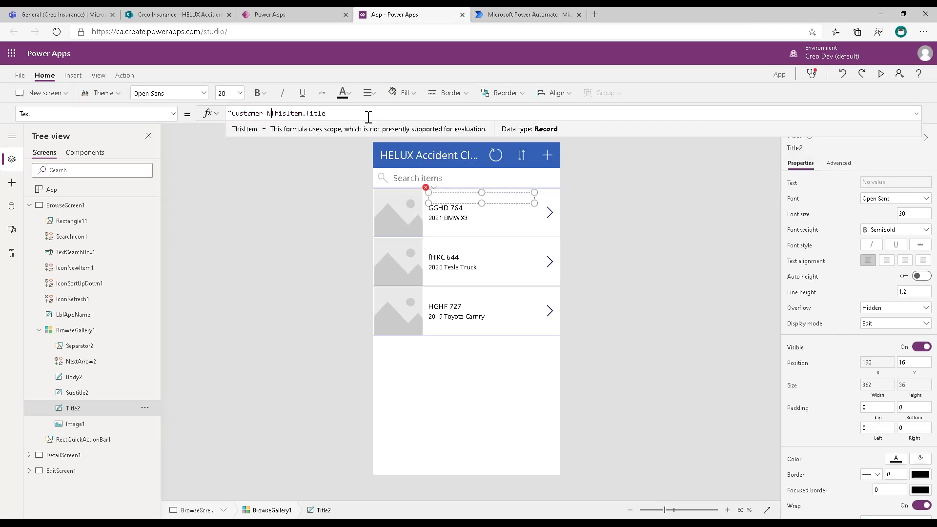
type(": \" &")
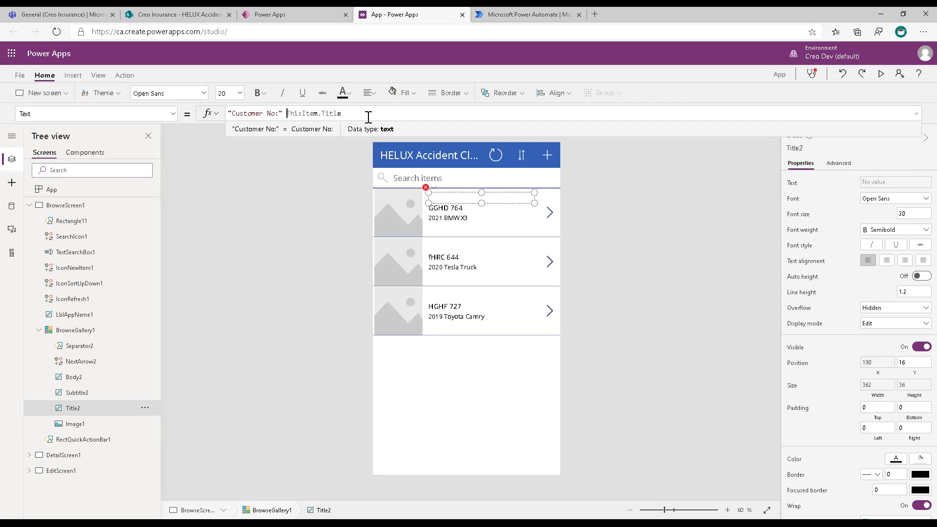
key("Left")
key("Left")
key("Left")
key("Left")
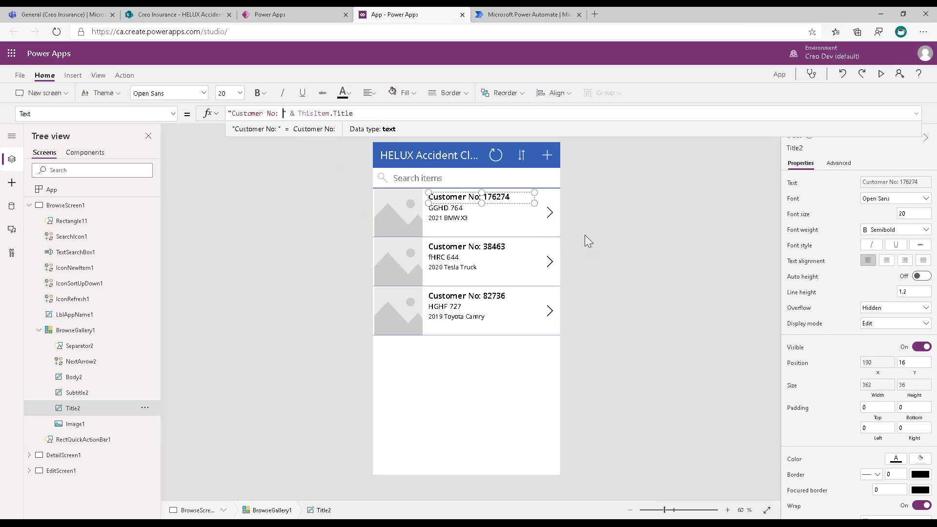
Set the gallery subtitle label's text formula to "License Plate: " & ThisItem.'License Plate'.
left_click(462, 210)
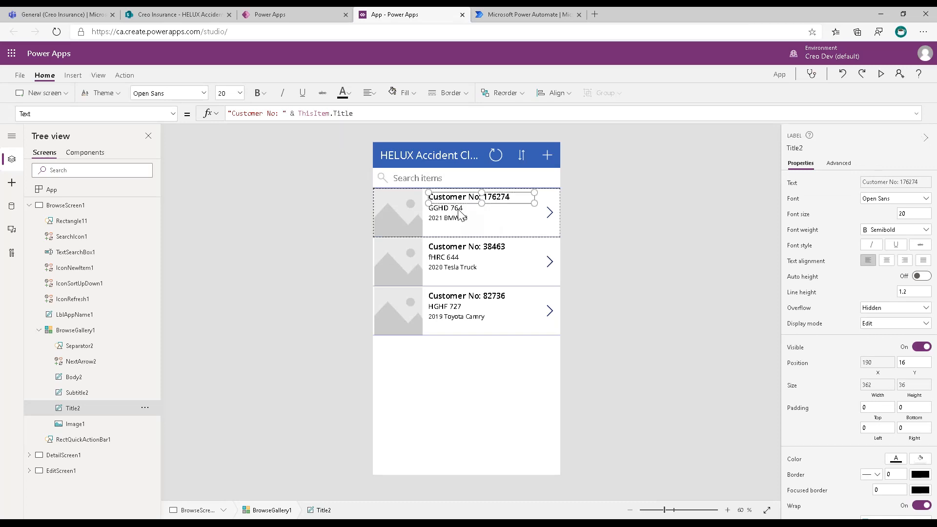
left_click(261, 113)
type("\"License ")
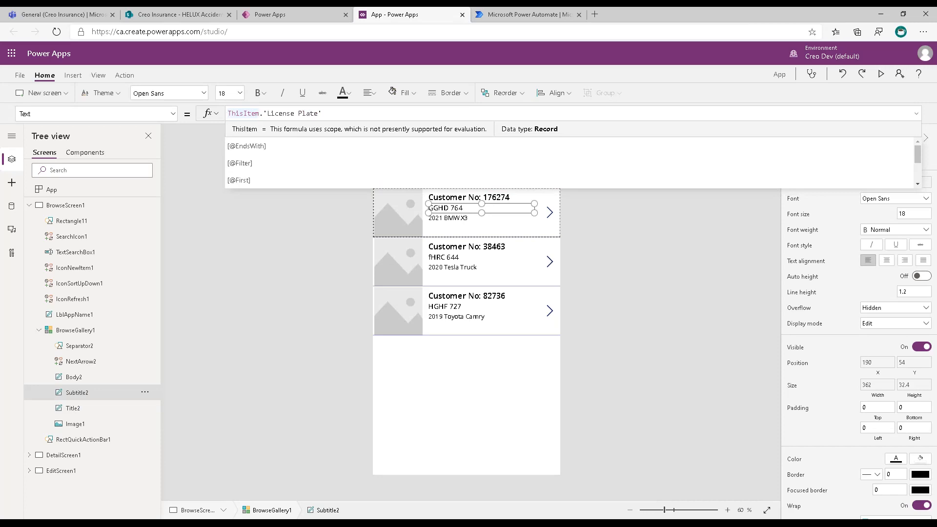
type("Plate:")
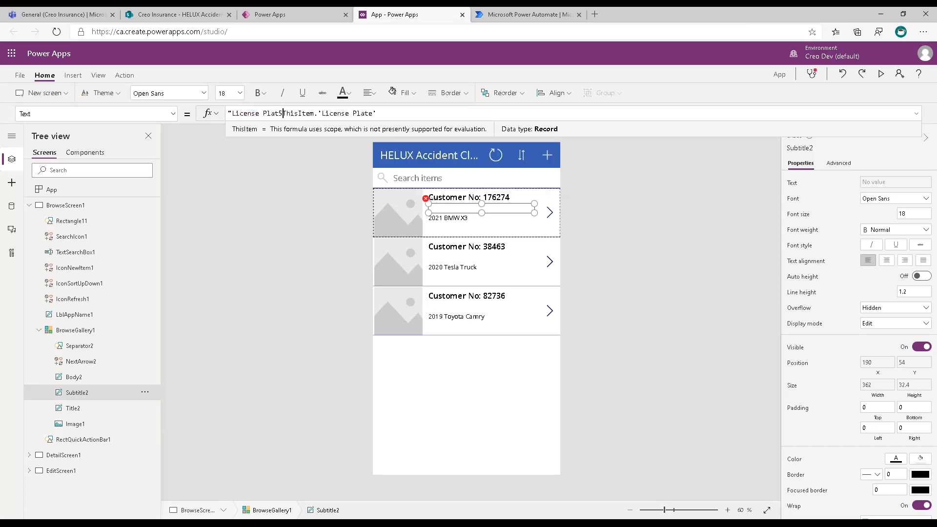
type(" \" &")
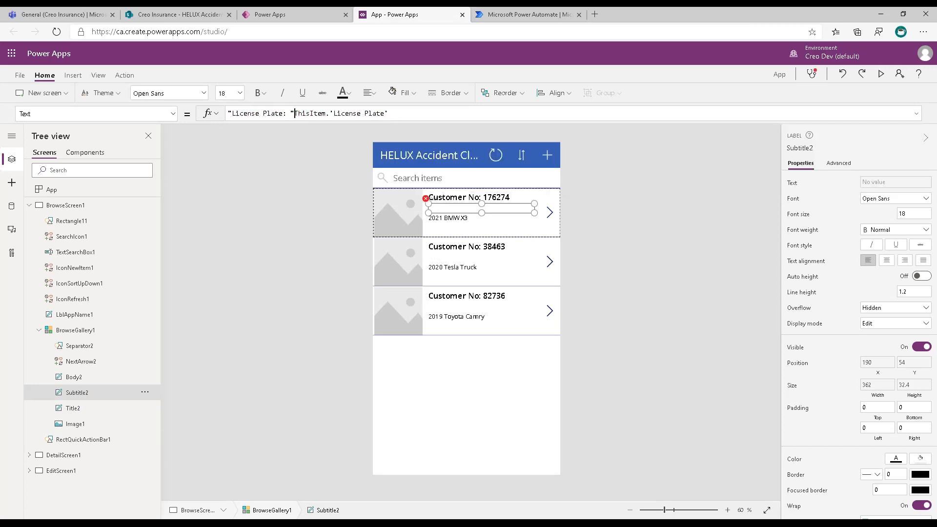
left_click(294, 295)
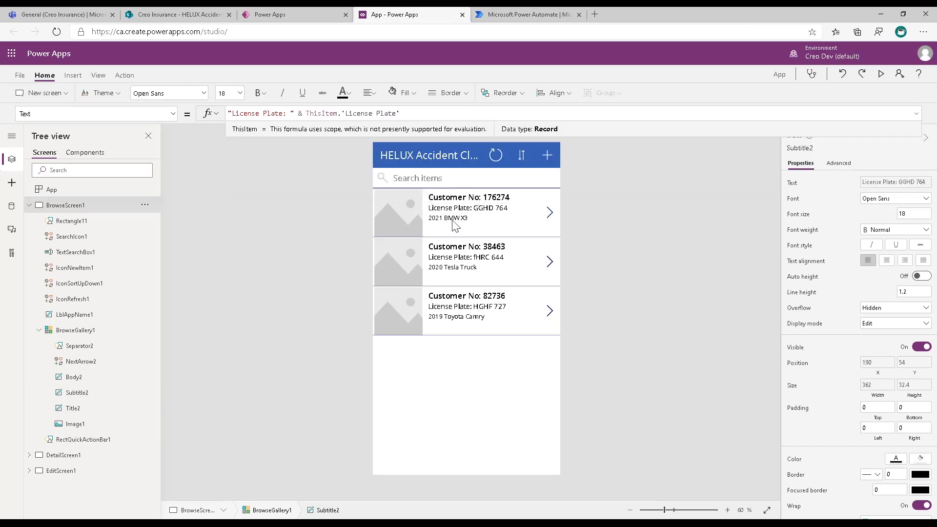
Set the gallery body label's text formula to "Vehicle: " & ThisItem.Vehicle and place a copy of the label directly below it.
left_click(446, 219)
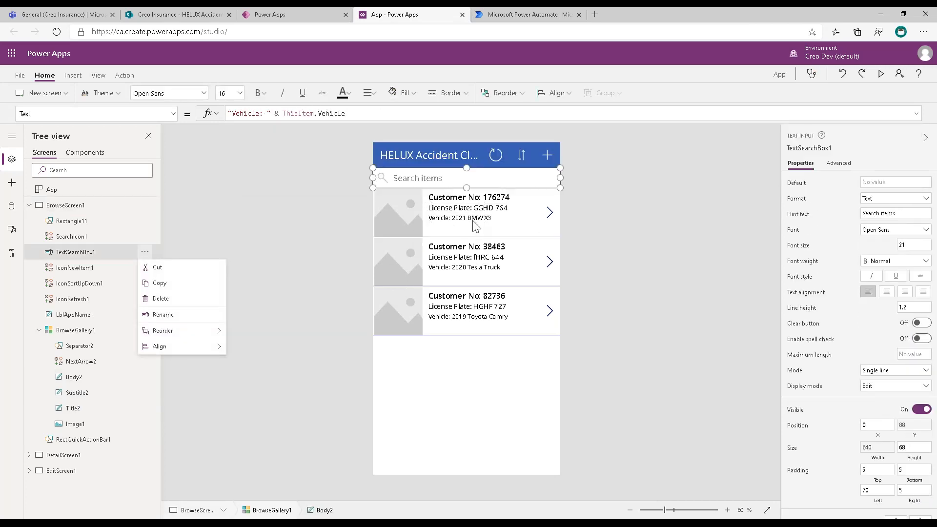
left_click(472, 220)
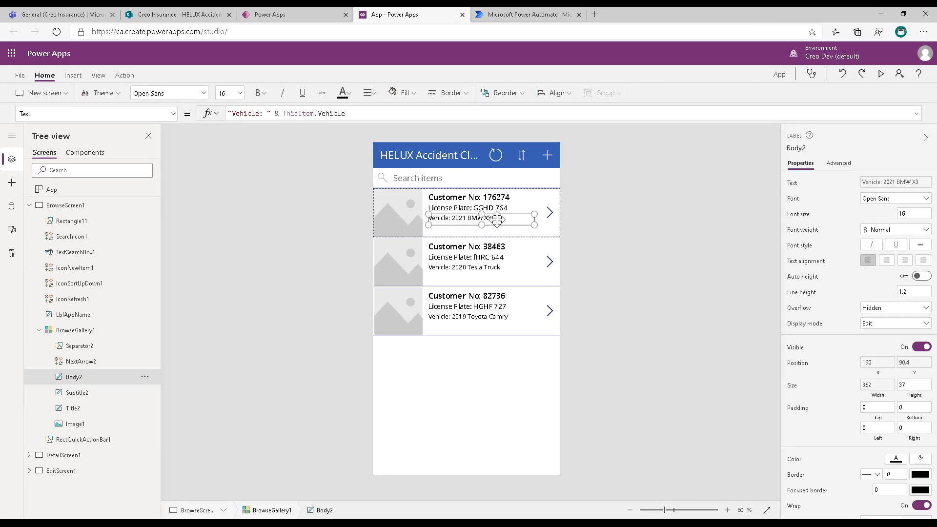
key("ctrl+c")
key("ctrl+v")
left_click_drag(496, 223, 495, 233)
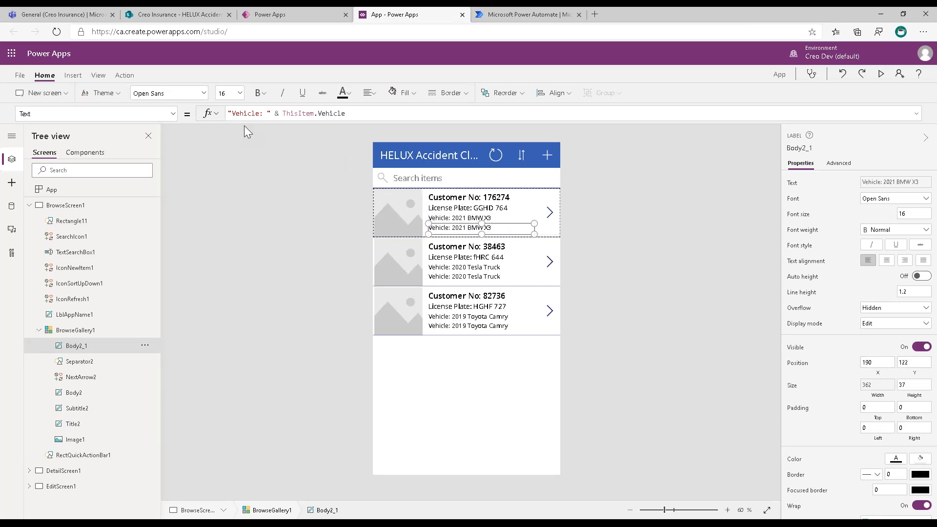
Change the copied gallery body label's text prefix to "Appraiser: ".
double_click(254, 112)
type("ASp")
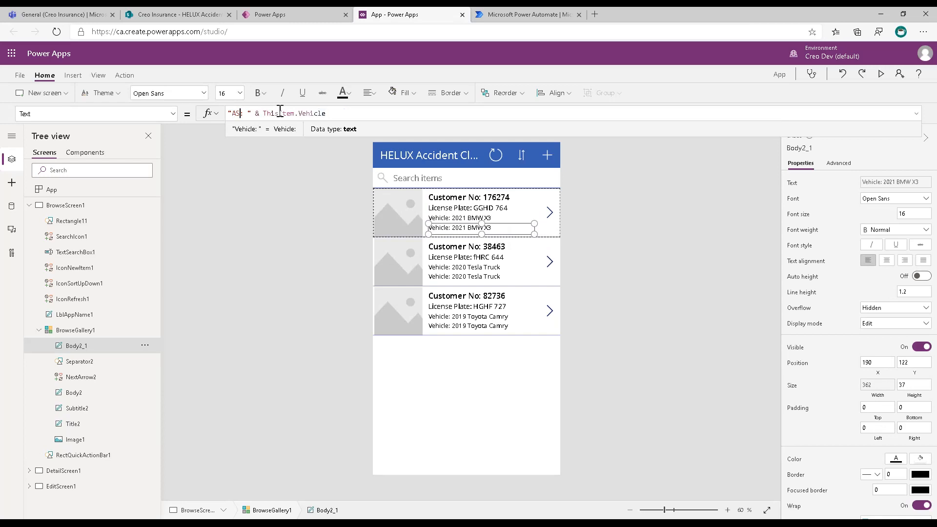
key("BackSpace")
key("BackSpace")
type("ppraiser")
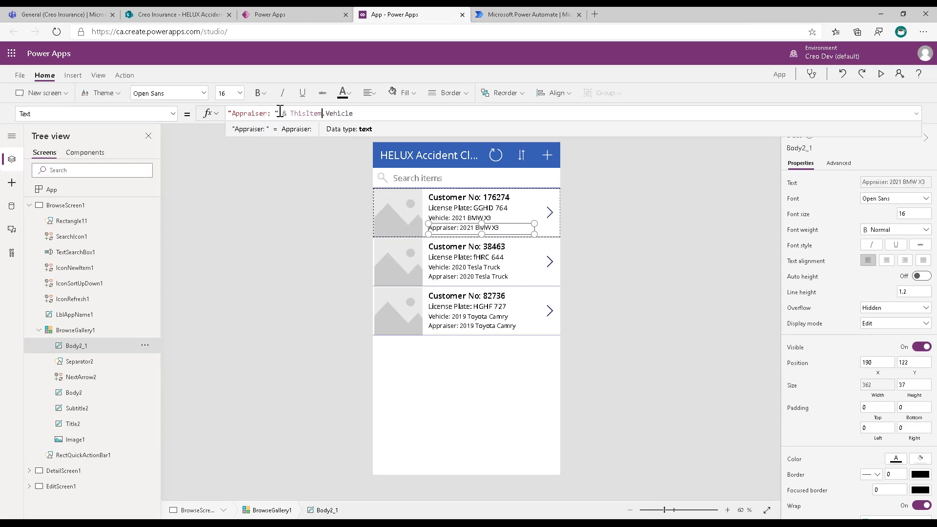
Replace the Vehicle reference in the Appraiser label's formula with the display name of ThisItem.'Created By'.
key("ctrl+shift+Right")
type(".")
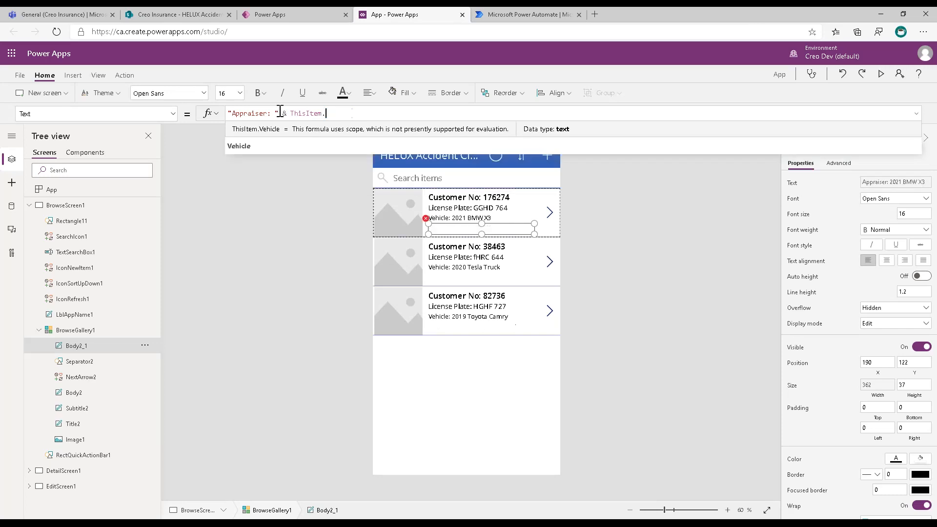
type("create")
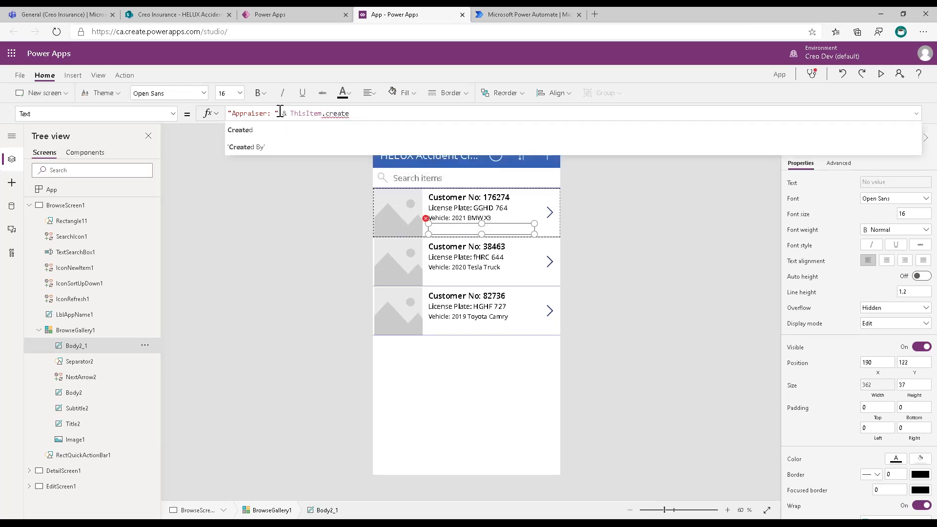
key("Down")
key("Tab")
type(".dis")
key("Down")
key("Tab")
left_click(331, 171)
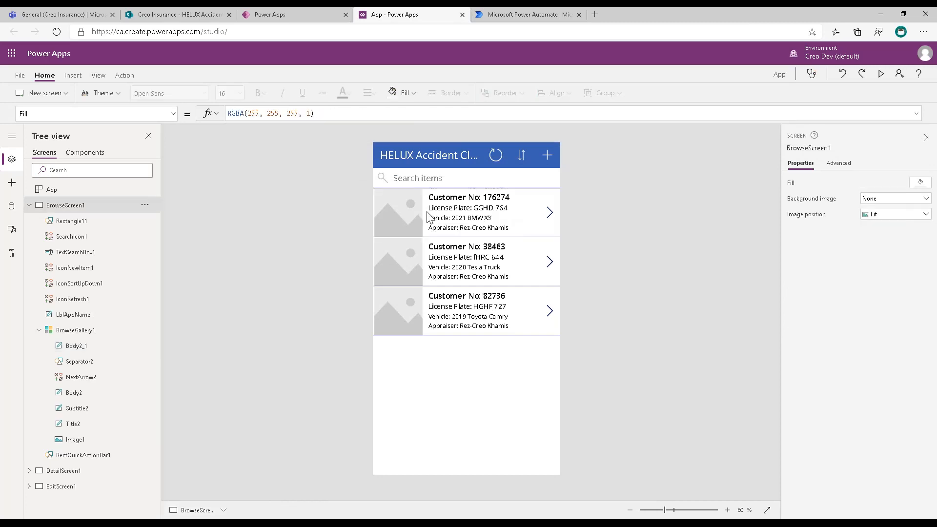
Set the gallery image's source formula to ThisItem.'Link to item'.
left_click(414, 213)
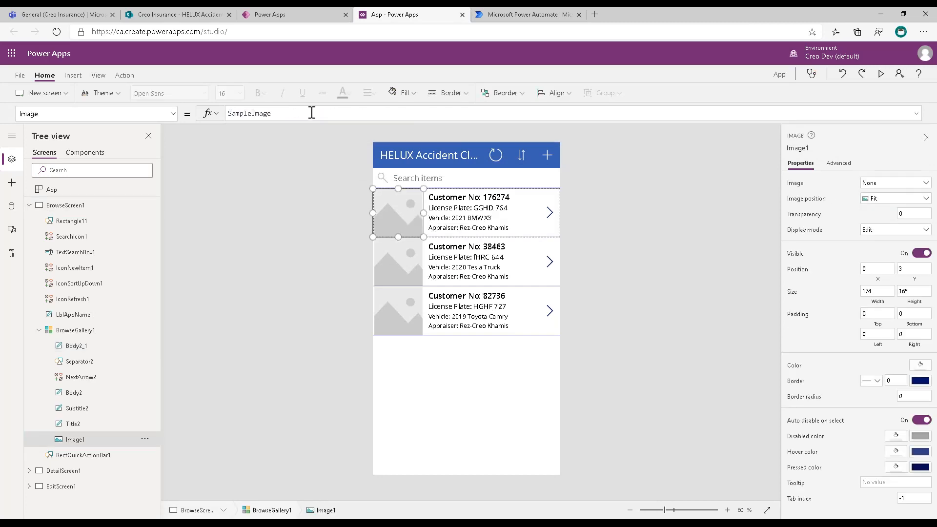
double_click(280, 112)
type("his")
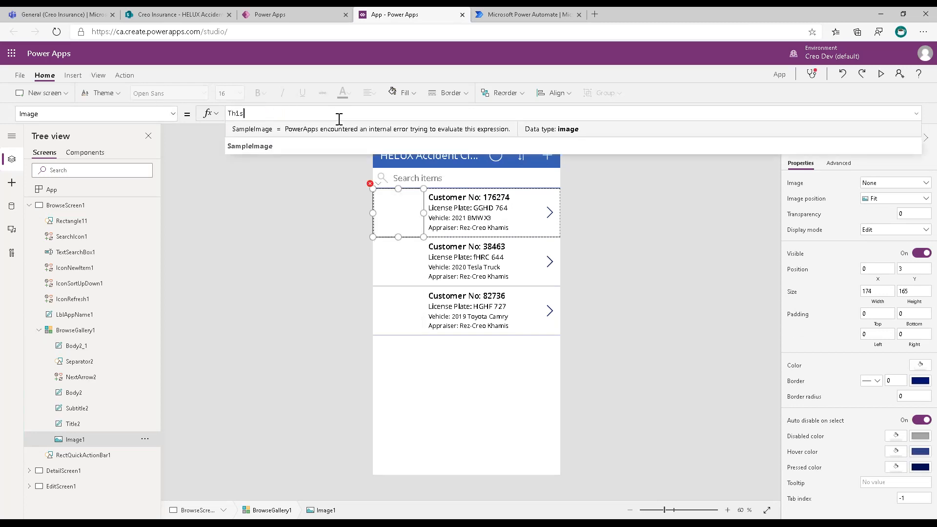
type("Item")
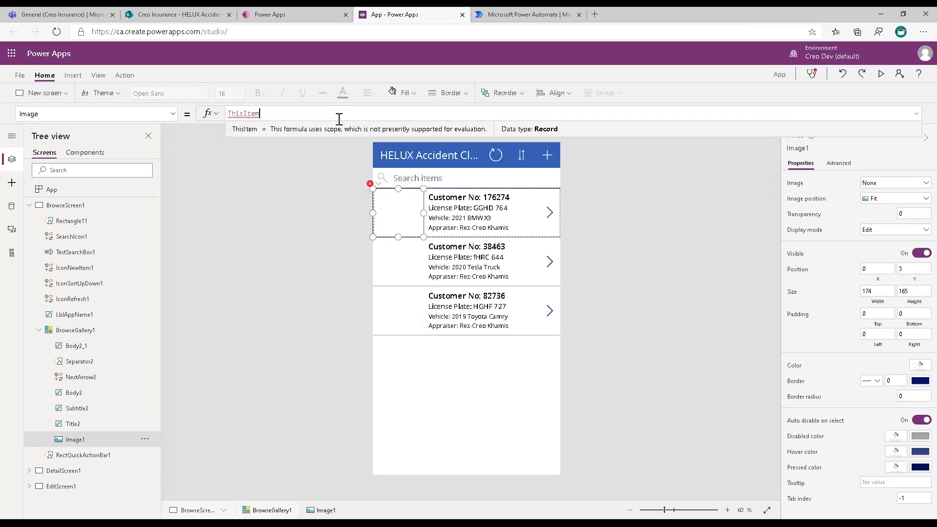
type(".link")
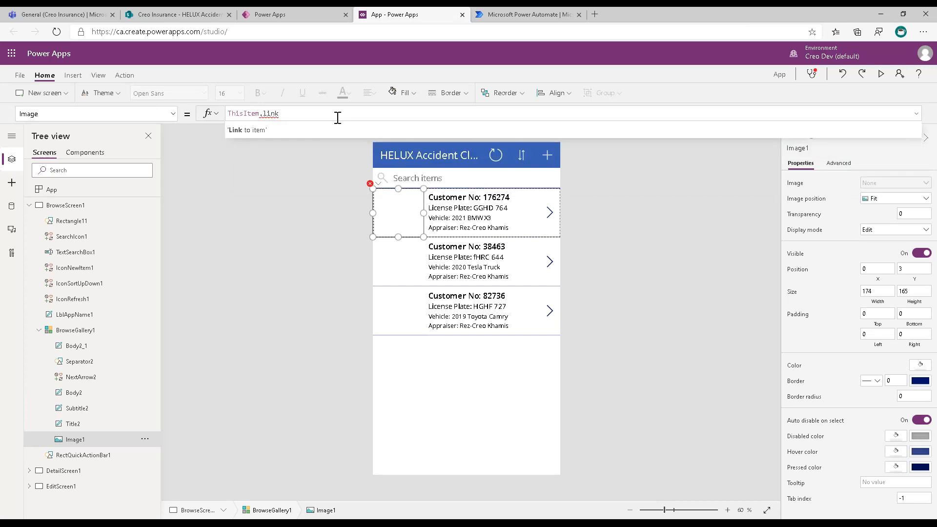
left_click(301, 132)
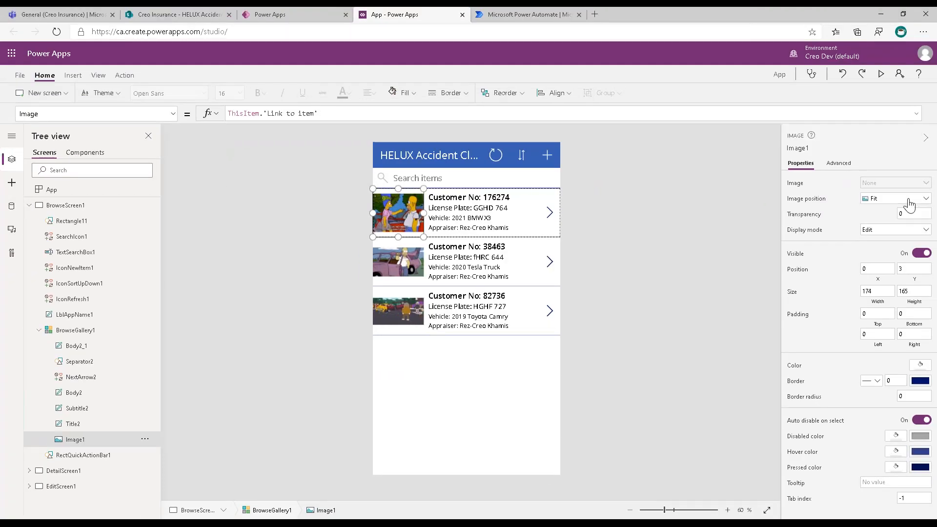
Set the gallery image's position option to Fill.
left_click(909, 205)
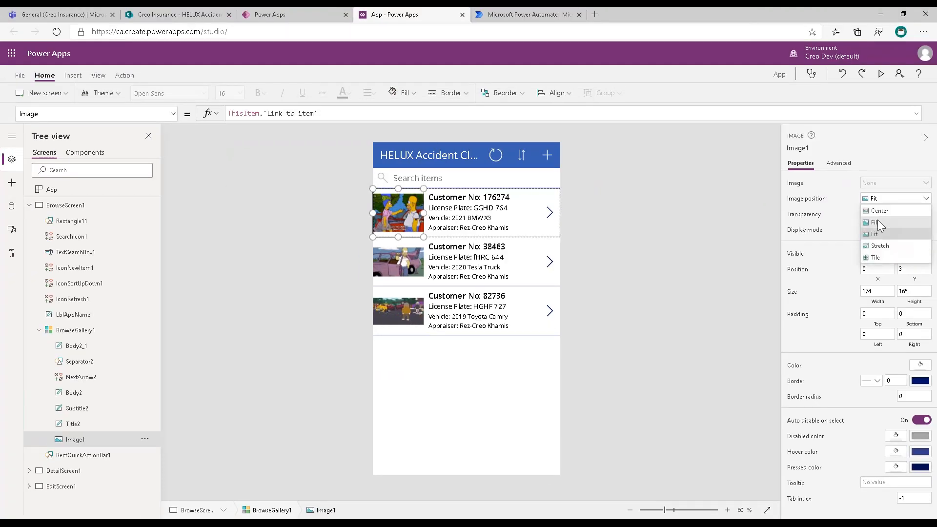
left_click(875, 223)
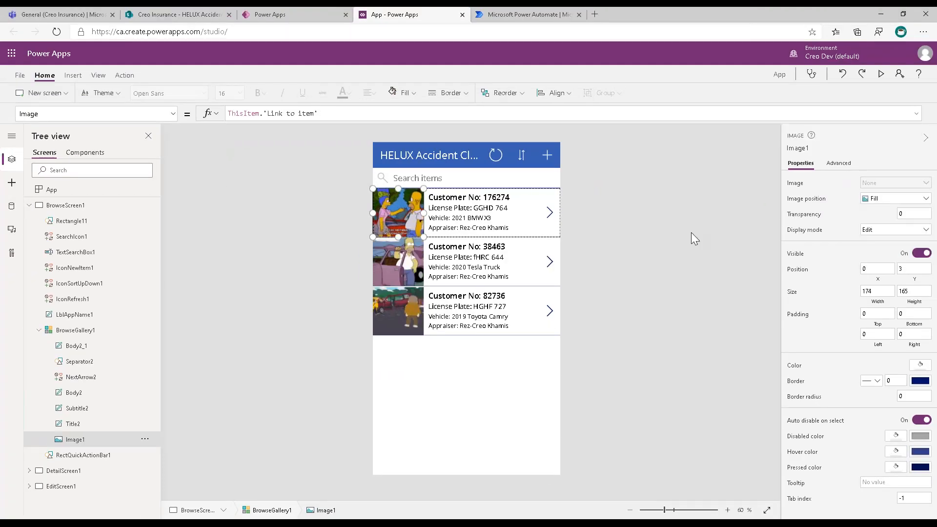
left_click(669, 266)
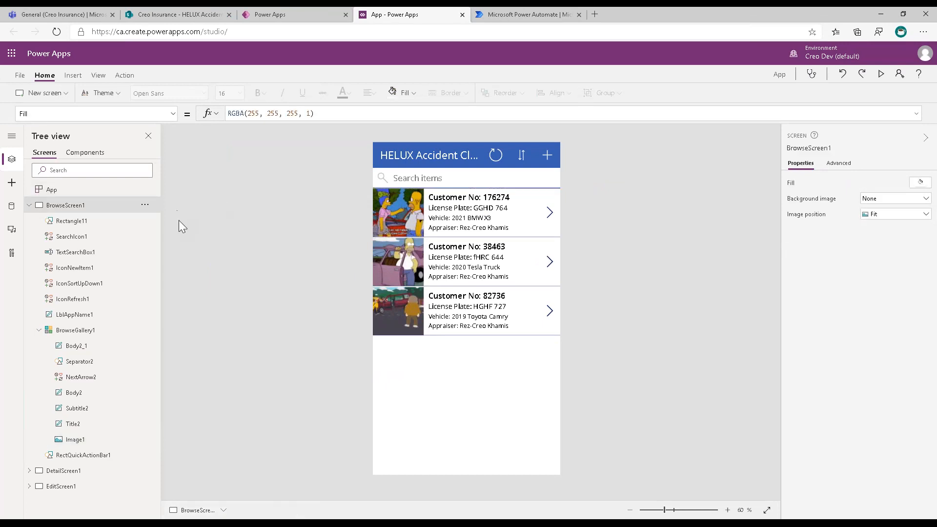
Collapse the browse screen's controls, open the detail screen for the first claim in the gallery, and select its Title label.
left_click(30, 207)
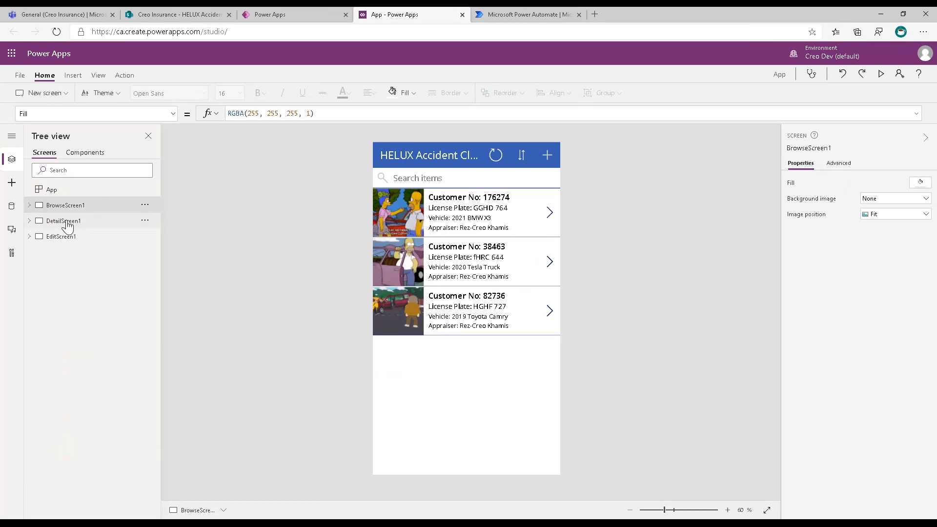
left_click(96, 224)
left_click(550, 215, "alt")
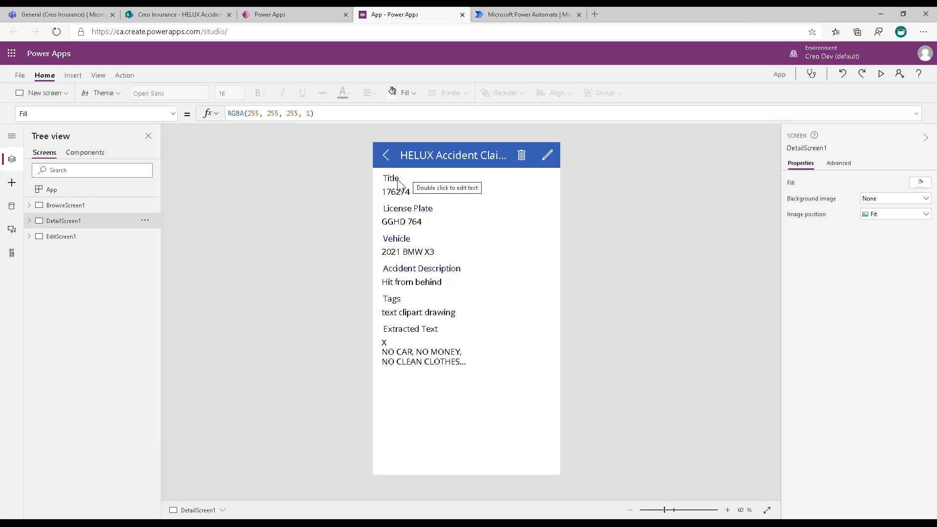
left_click(398, 185)
left_click(393, 179)
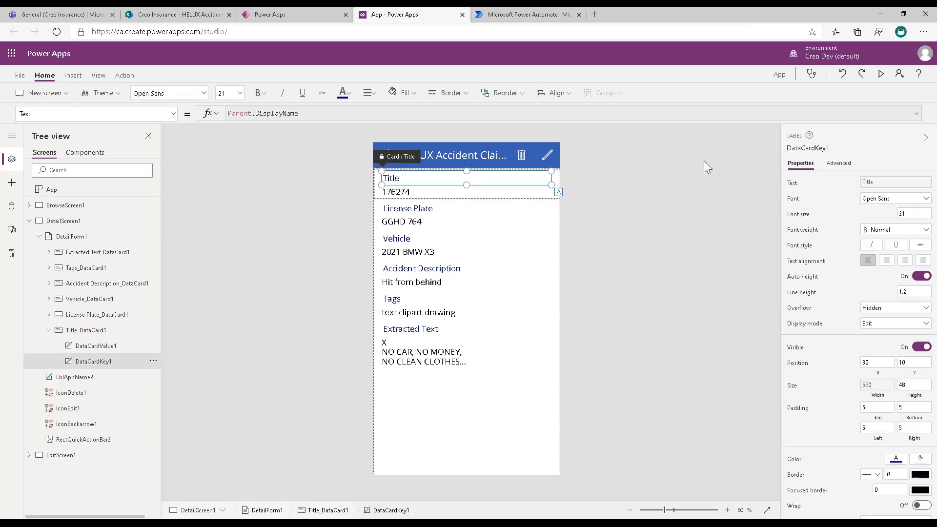
Set the detail form's layout to 2 columns.
left_click(485, 435)
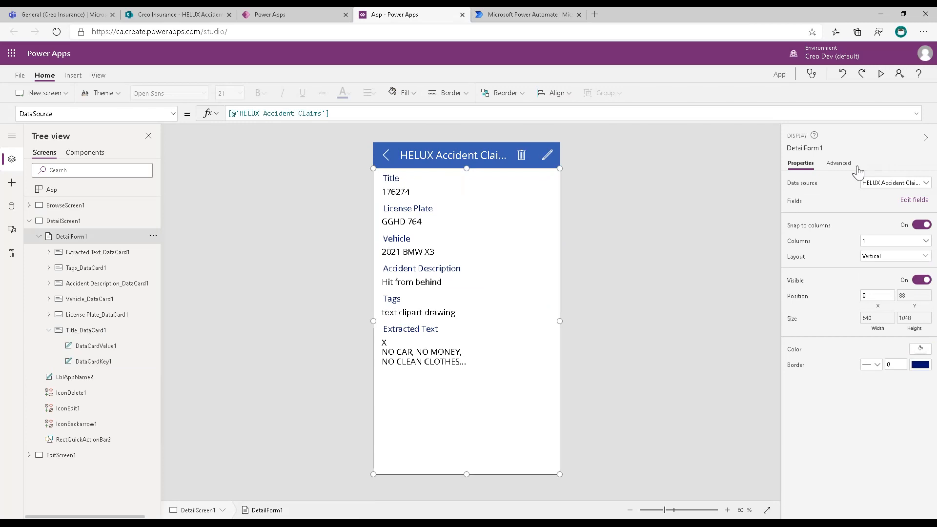
left_click(840, 164)
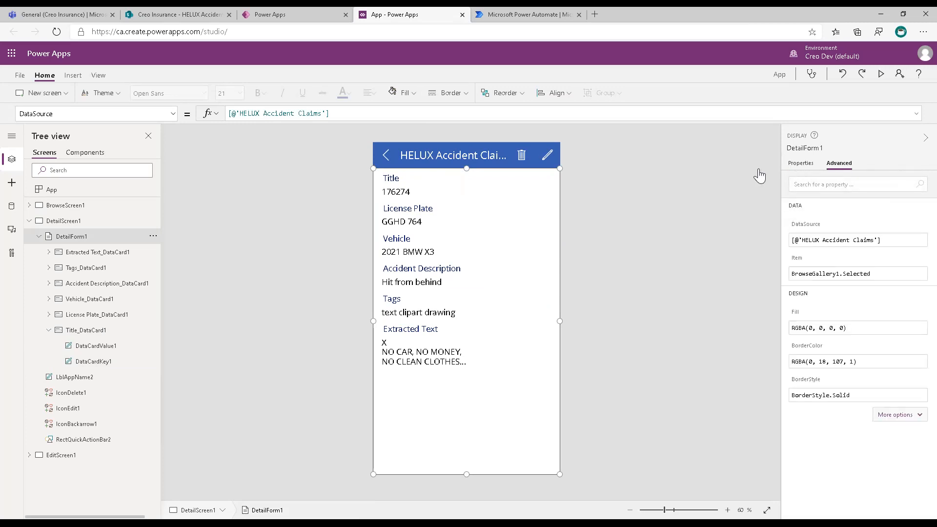
left_click(800, 163)
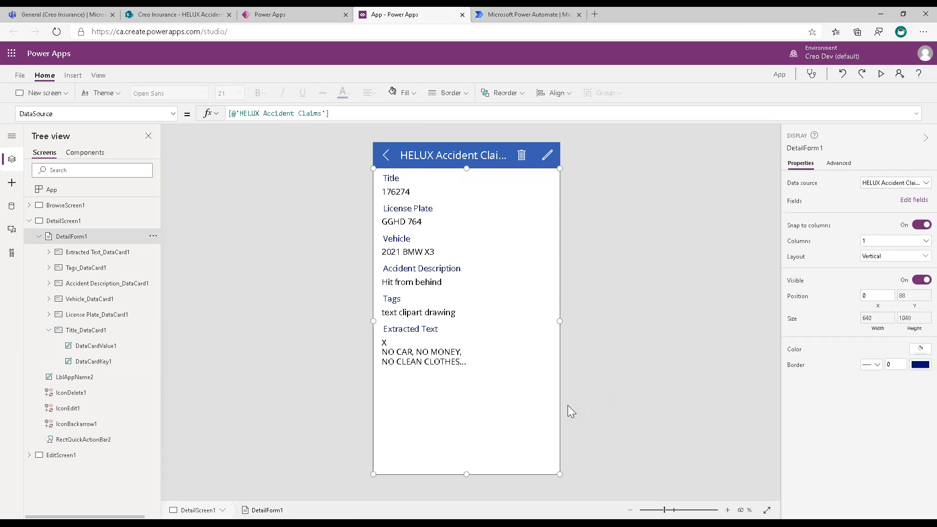
left_click(906, 249)
left_click(867, 268)
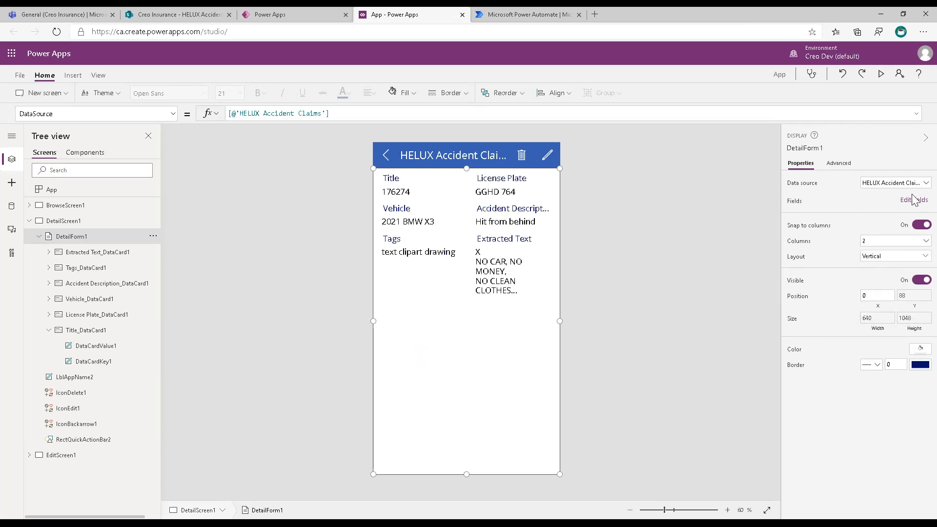
Remove the Tags and Extracted Text fields from the detail form.
left_click(900, 205)
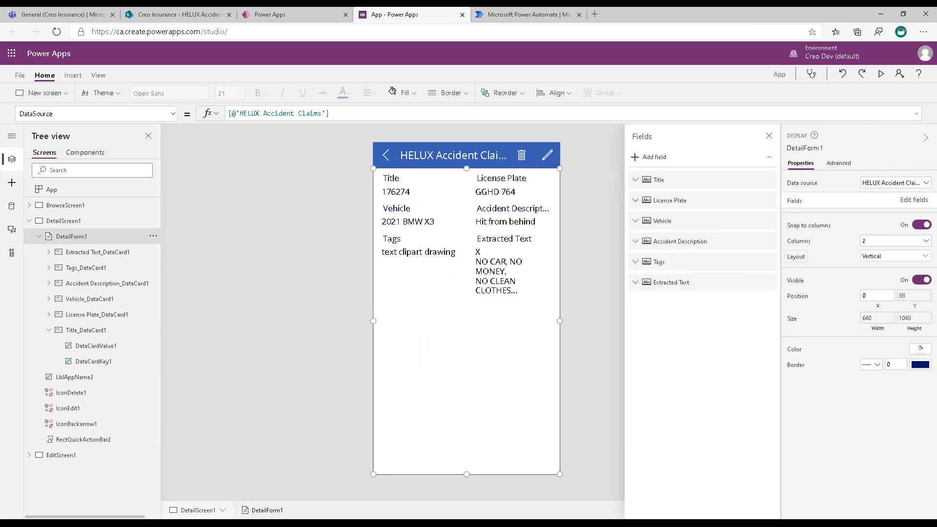
left_click(768, 262)
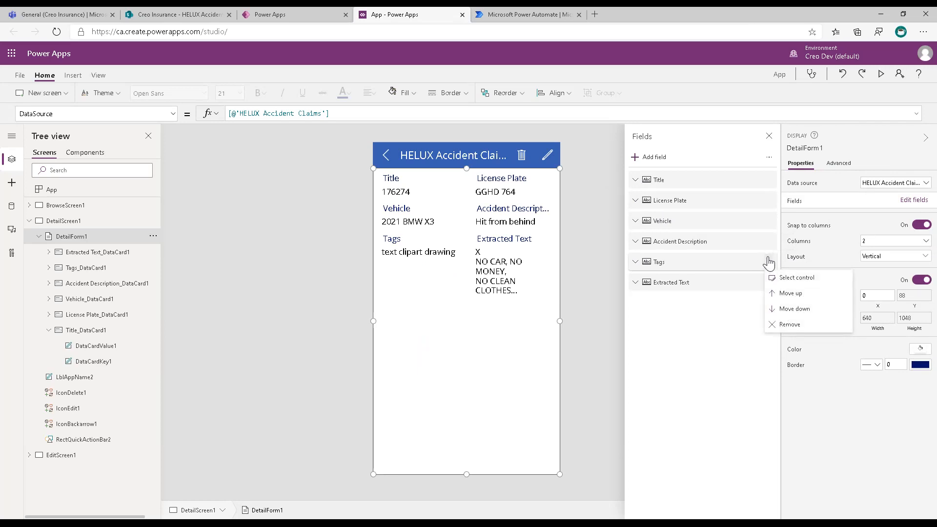
left_click(789, 325)
left_click(768, 283)
left_click(789, 327)
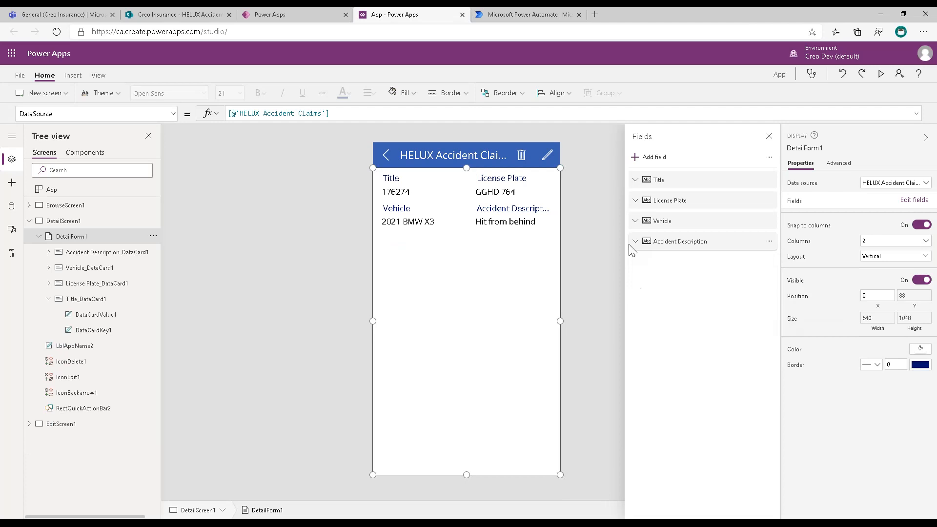
Add the Created By field to the detail form and place it between Vehicle and Accident Description.
left_click(652, 159)
left_click(763, 255)
left_click(764, 253)
left_click(648, 327)
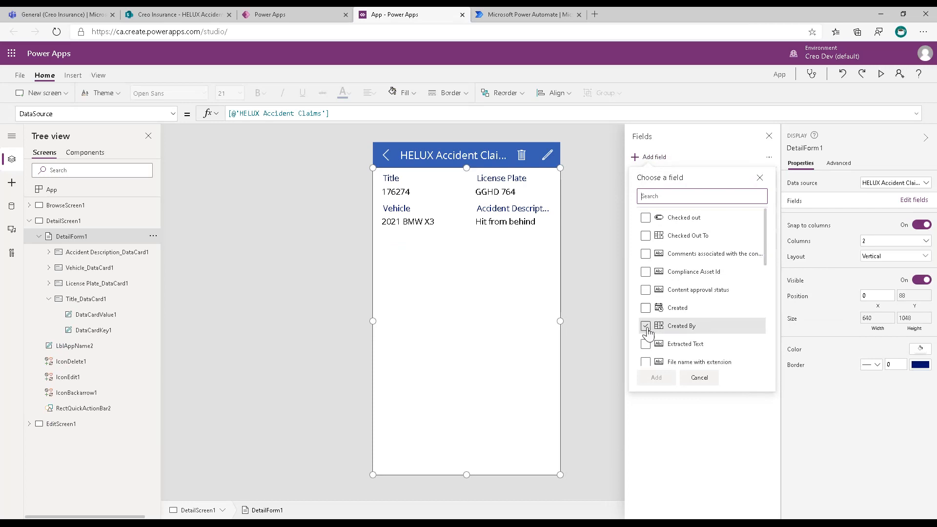
left_click(646, 326)
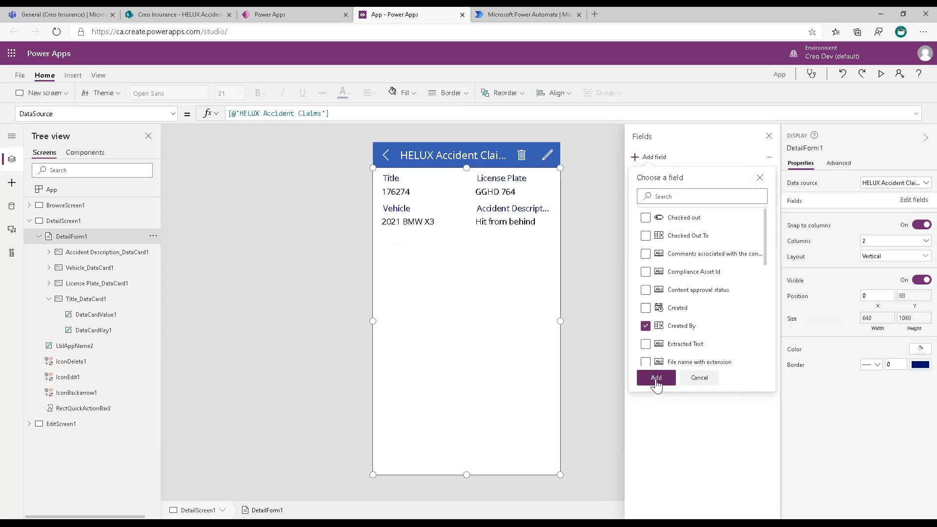
left_click(655, 380)
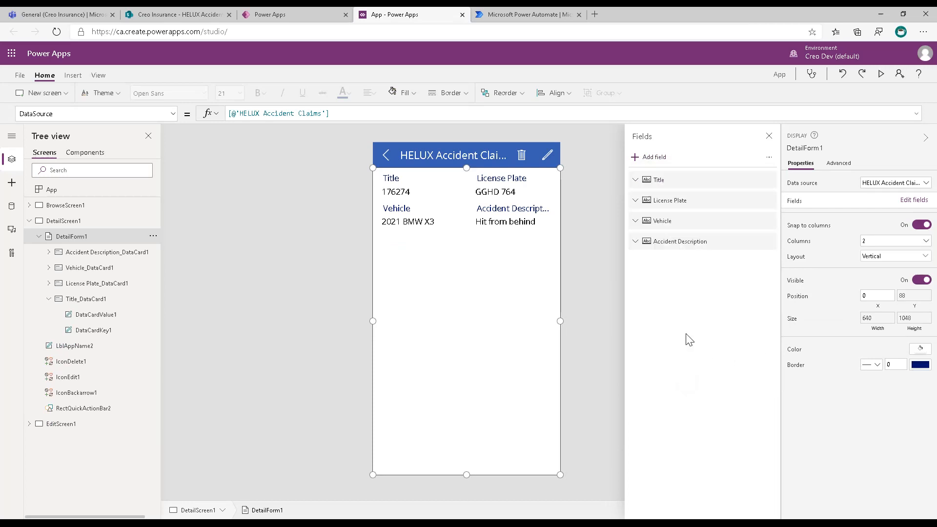
left_click_drag(672, 263, 689, 224)
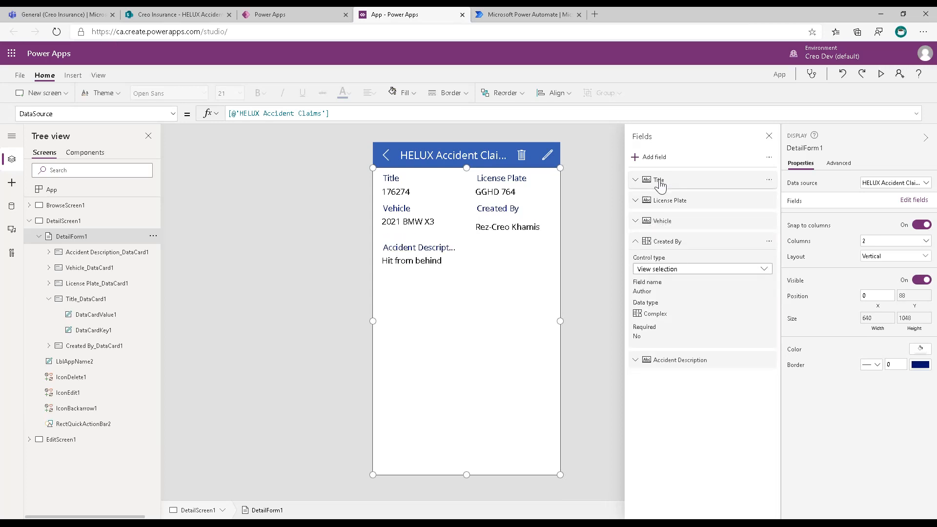
Set the text of the Title card's label on the detail form to "Customer No:".
left_click(402, 188)
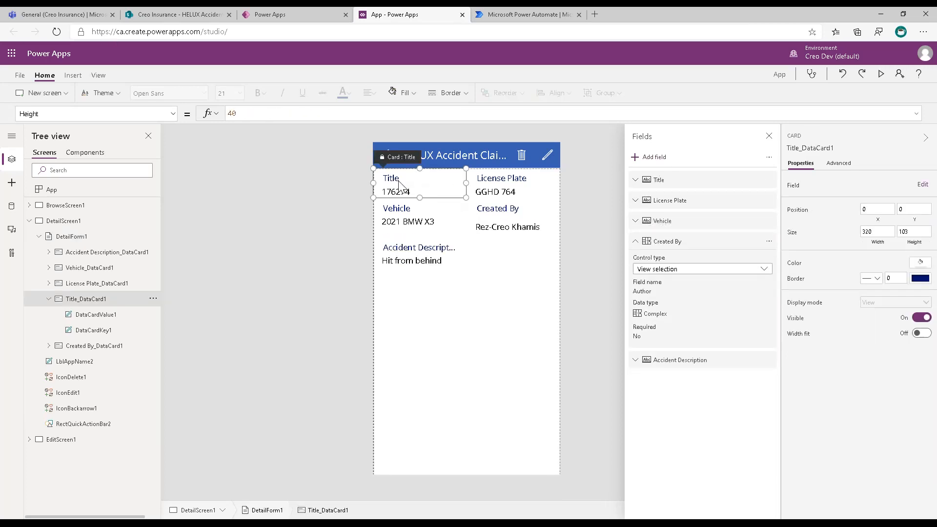
left_click(402, 181)
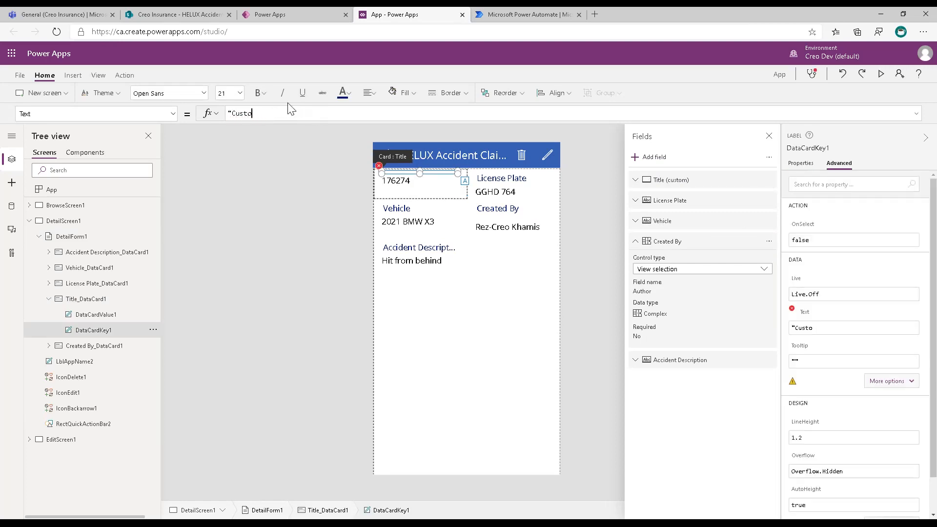
type("mer No:\"")
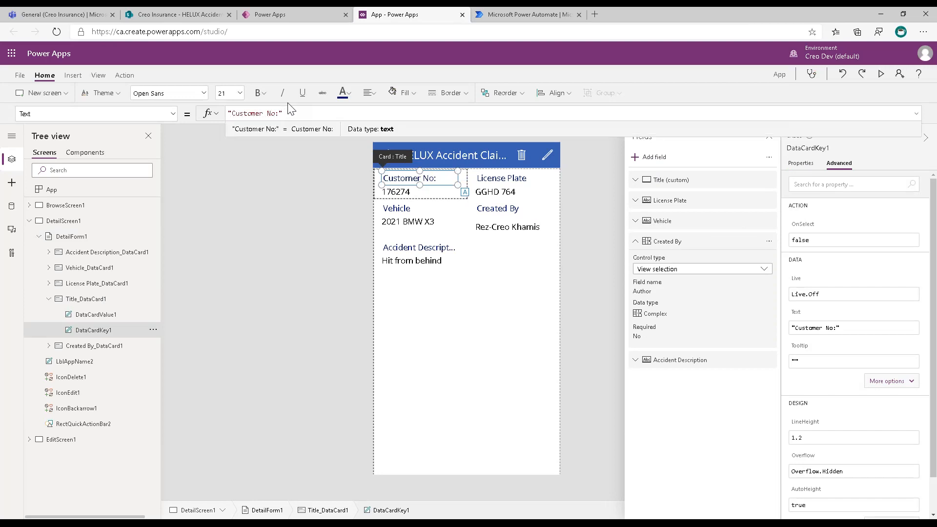
left_click(256, 244)
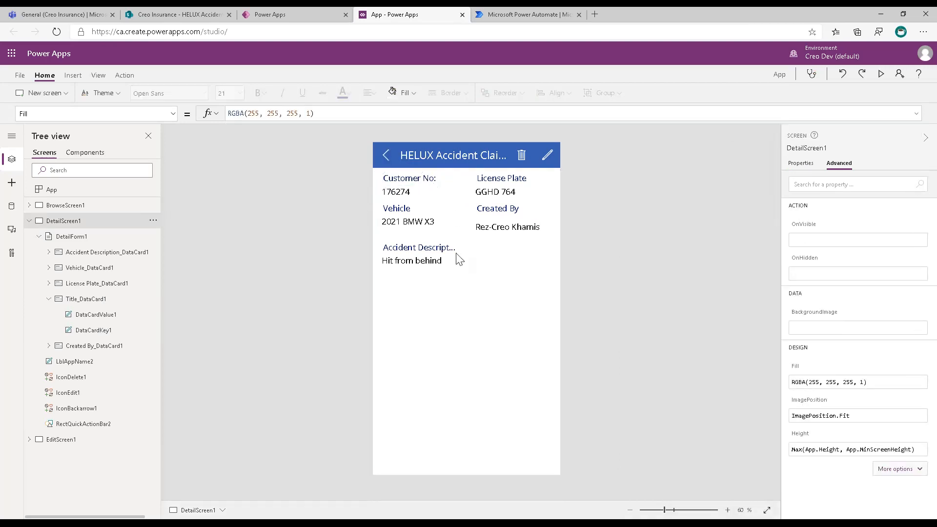
Enlarge the Accident Description card to the full width of the form and a height of about 229.
left_click(409, 261)
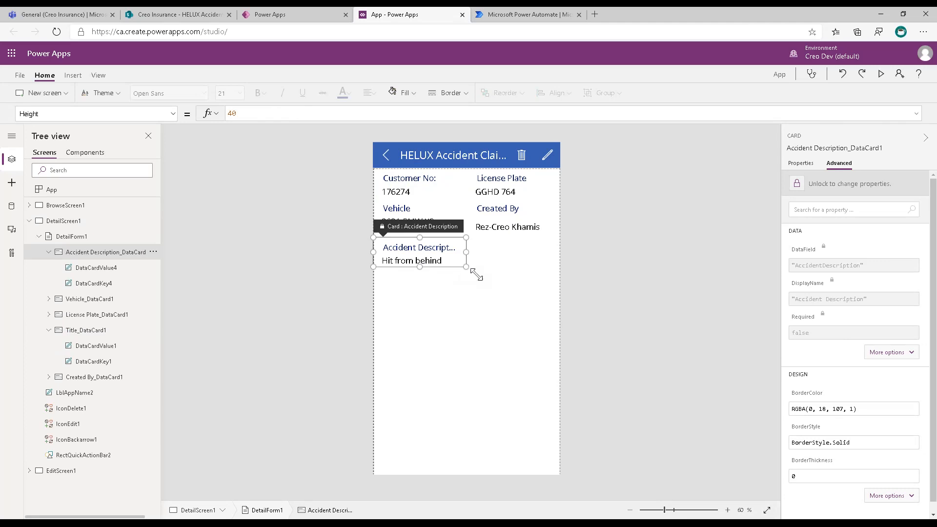
left_click_drag(466, 289, 558, 314)
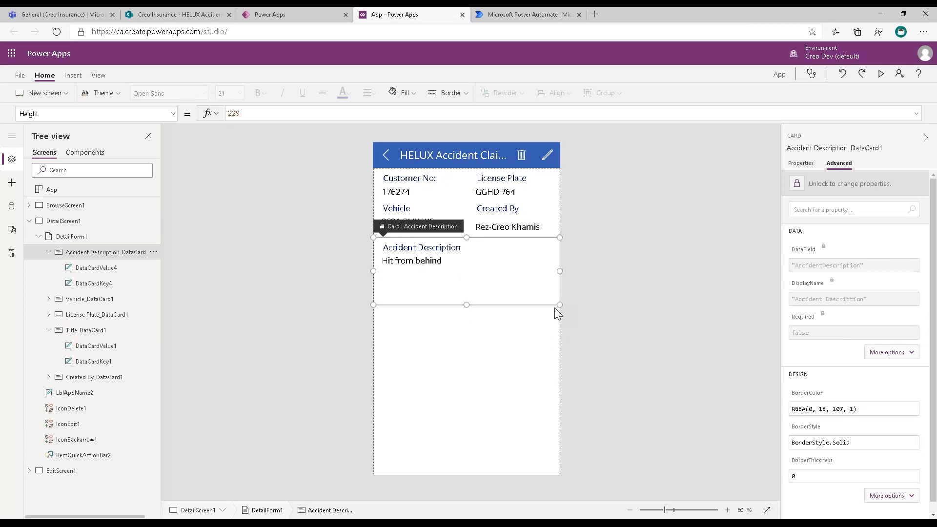
left_click(613, 345)
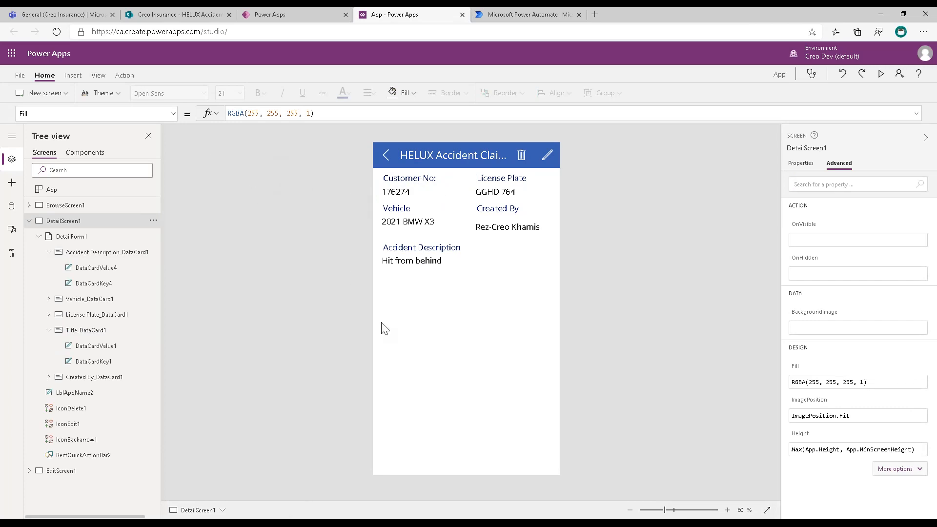
Insert an image on the detail screen below Accident Description, spanning the full 640 width with a height of about 495.
left_click(80, 77)
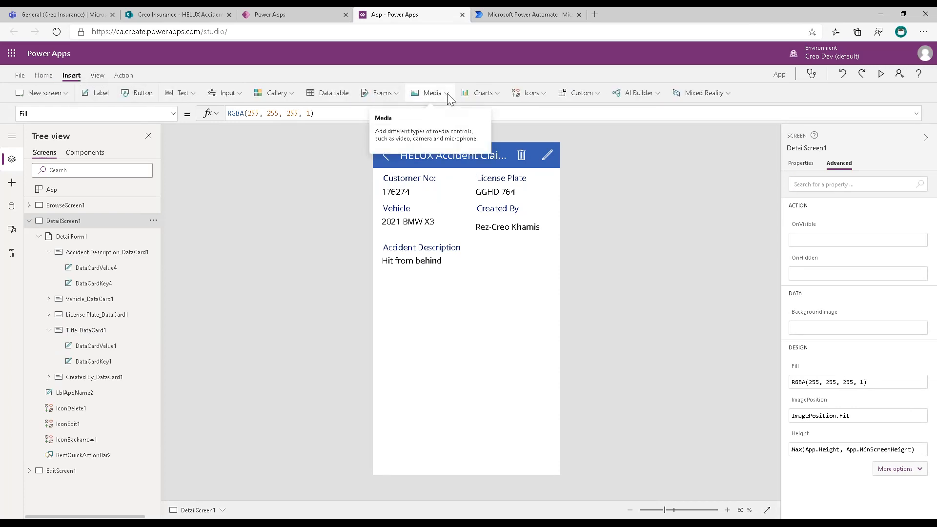
left_click(447, 92)
left_click(433, 113)
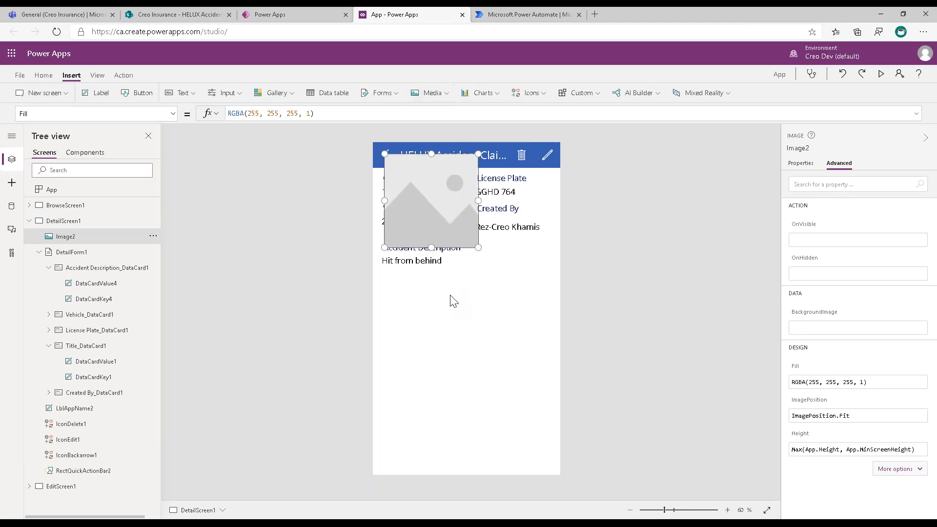
left_click_drag(422, 215, 426, 371)
left_click_drag(467, 404, 580, 460)
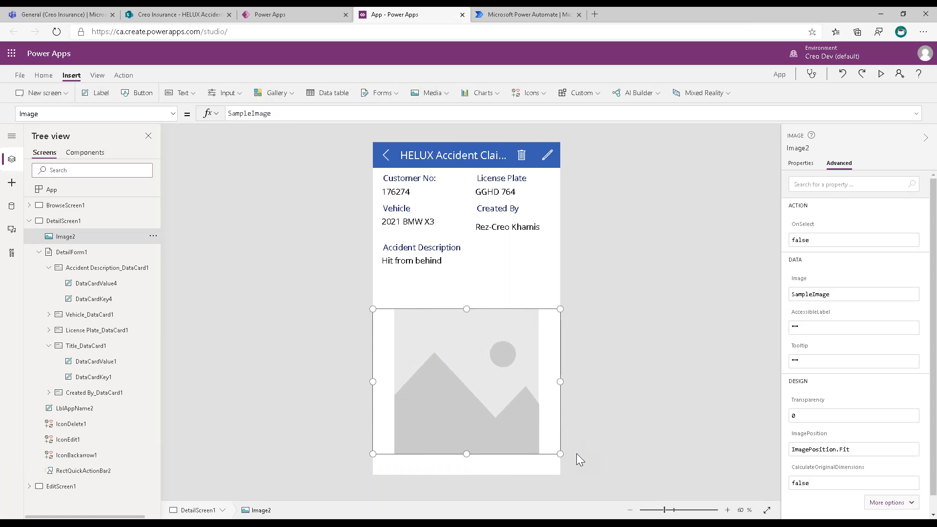
Set the new image's position mode to Fill.
left_click(810, 166)
left_click(905, 199)
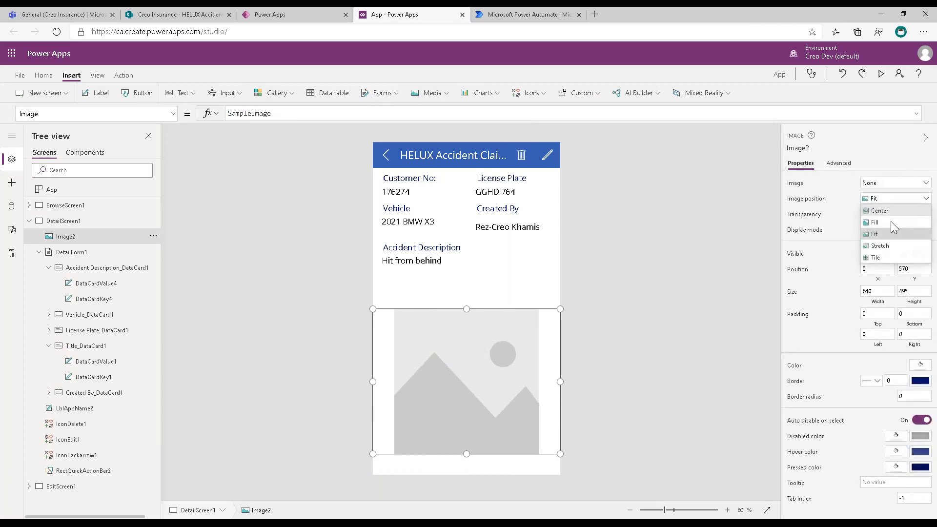
left_click(895, 222)
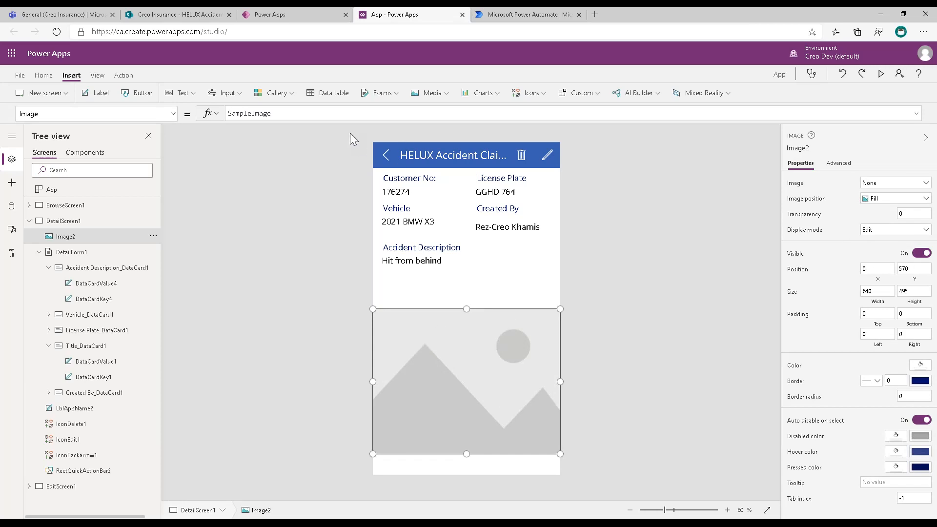
Set the image's Image formula to BrowseGallery1.Selected.'Link to item'.
double_click(349, 113)
type("Browse")
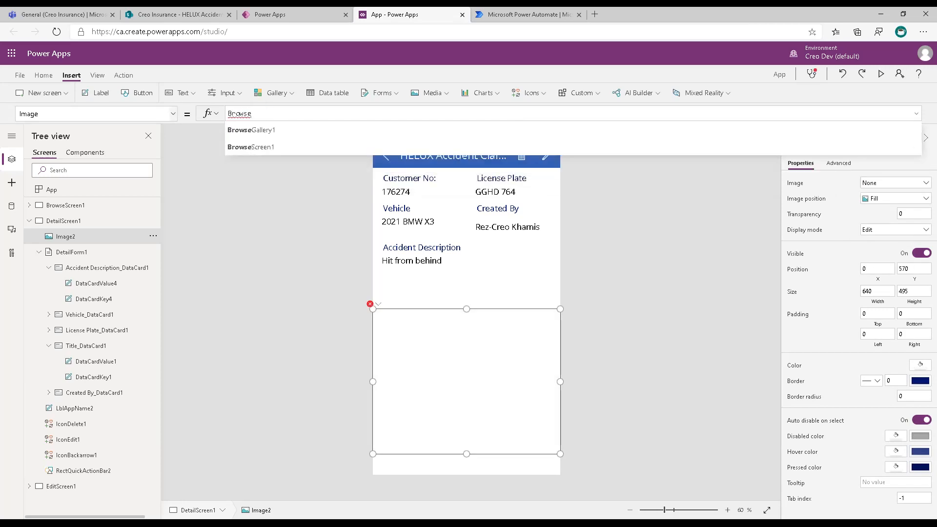
key("Tab")
type(".sele")
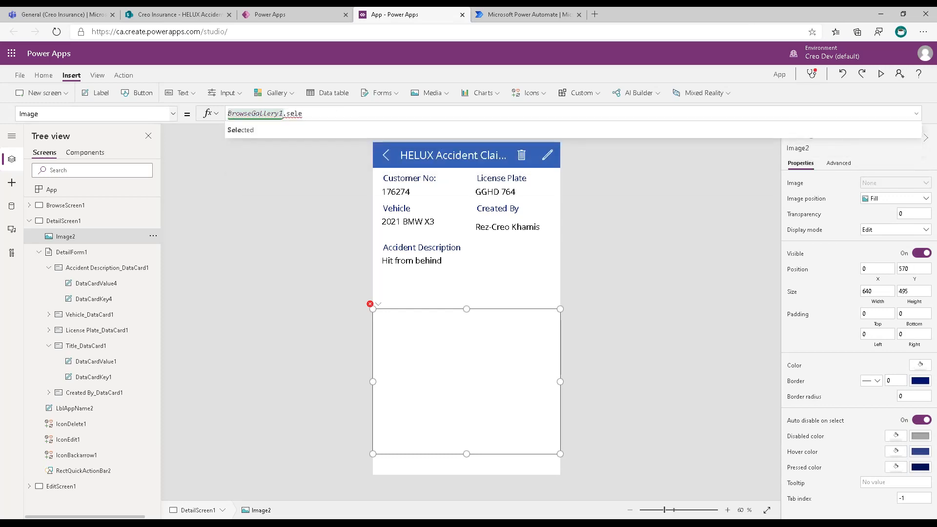
key("Tab")
type(".k")
key("BackSpace")
key("BackSpace")
type(".link")
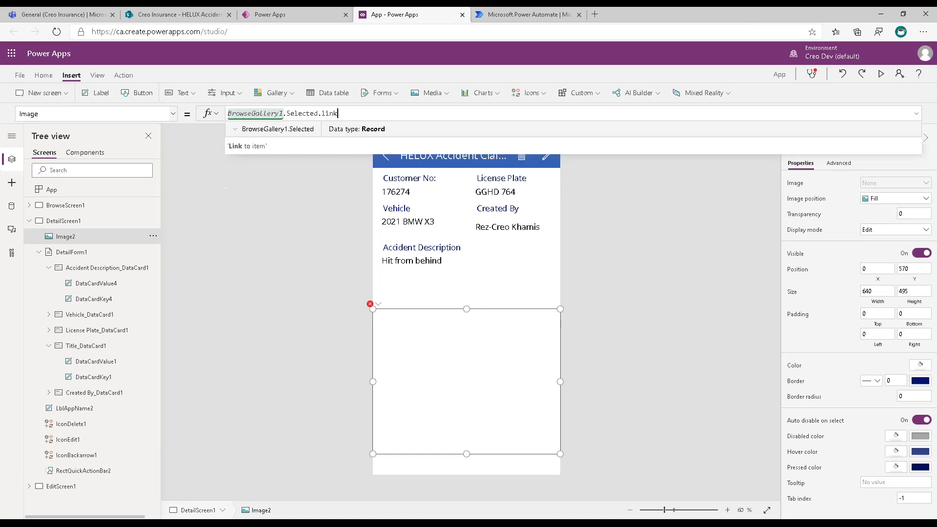
key("Tab")
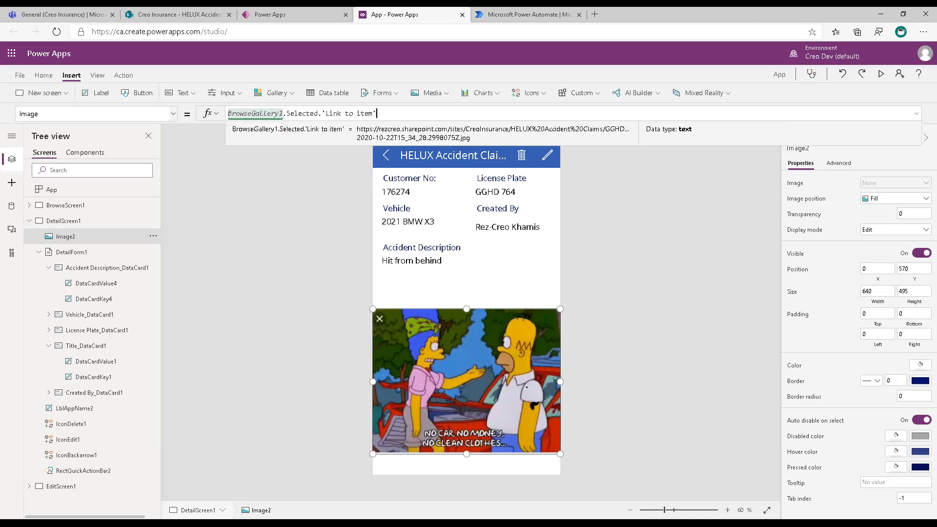
left_click(629, 299)
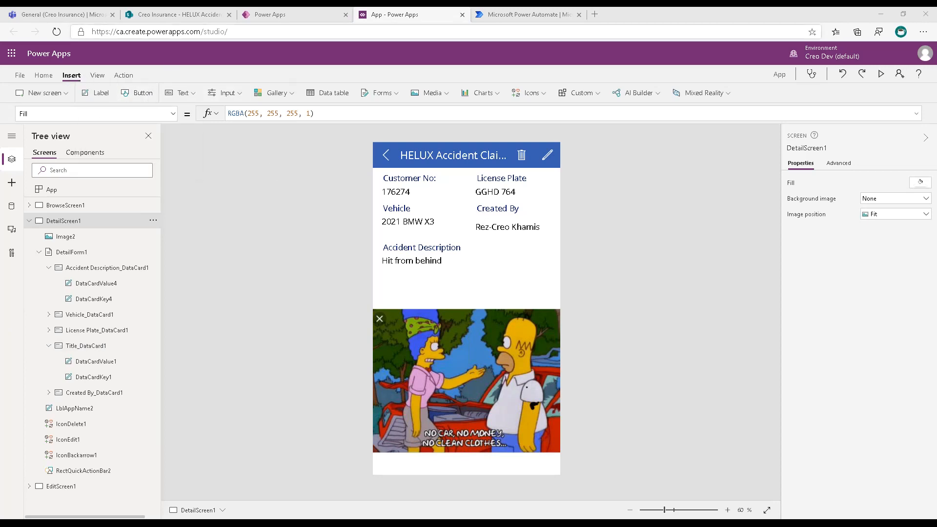
Add a button along the bottom edge of the detail screen, 640 wide and about 83 high.
left_click(137, 92)
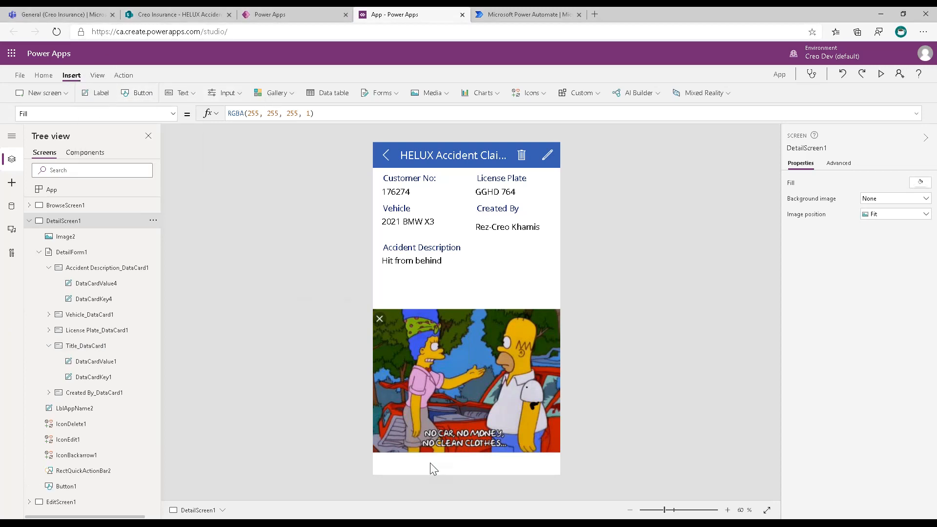
left_click_drag(429, 162, 561, 464)
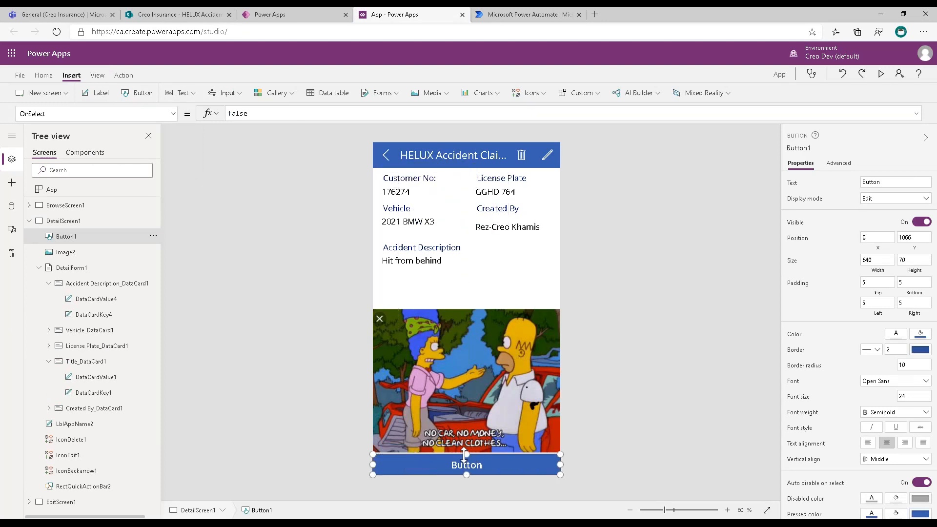
left_click_drag(464, 454, 464, 448)
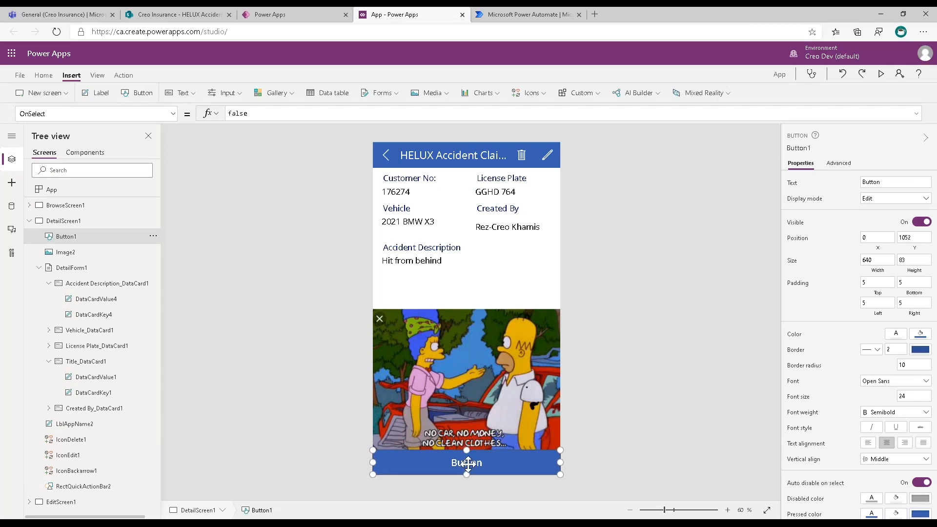
Set the button's text to "Create a claim discussion channel".
double_click(476, 464)
type("Create a clai")
type("ms d")
key("BackSpace")
key("BackSpace")
key("BackSpace")
type("discussion channel")
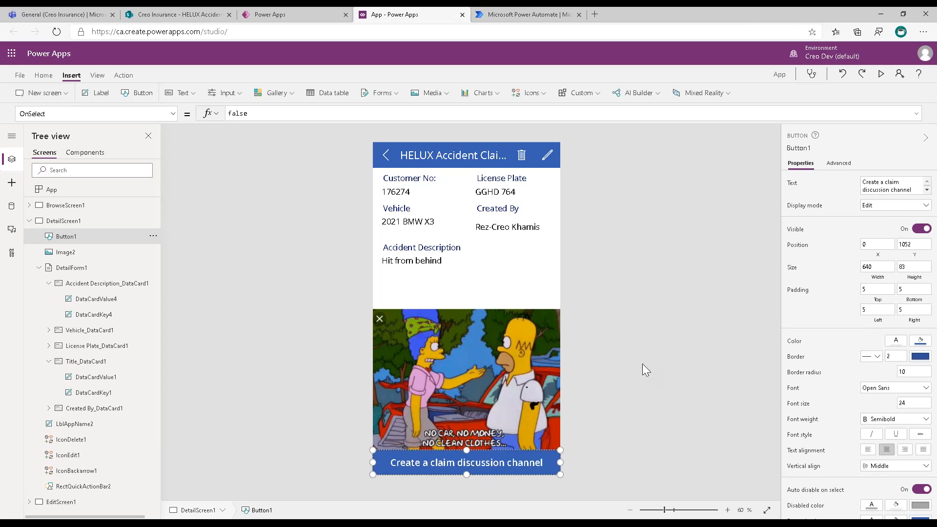
left_click(642, 363)
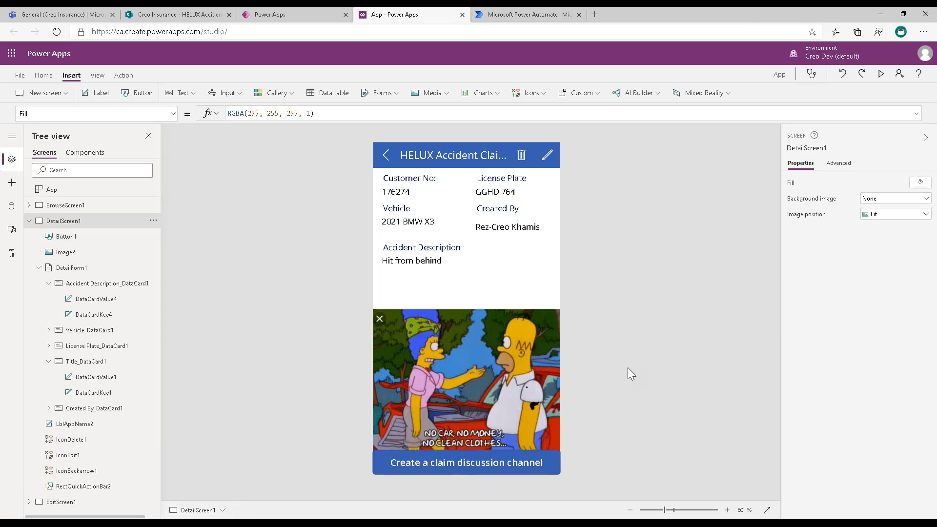
Create a Power Automate flow for the button from the PowerApps button template and name it "HELUX Car Accidents Power App Button Flow".
left_click(506, 461)
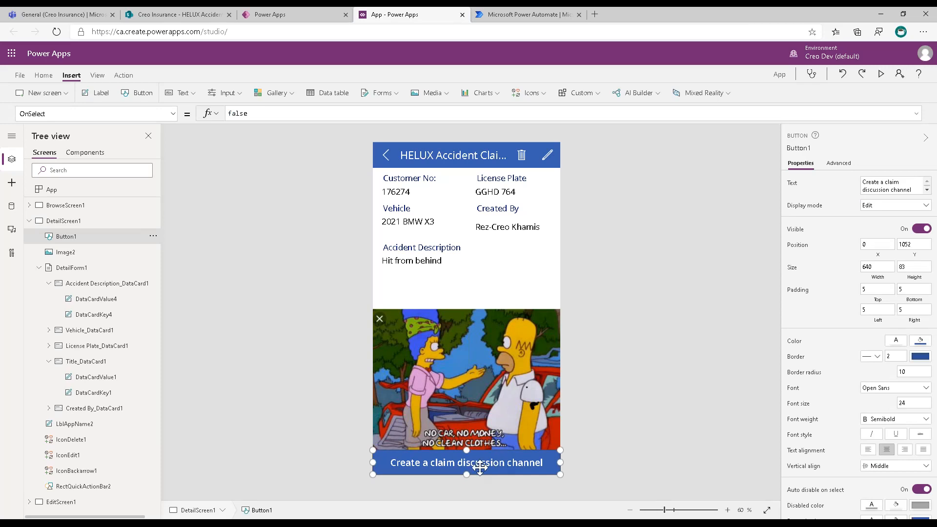
left_click(123, 76)
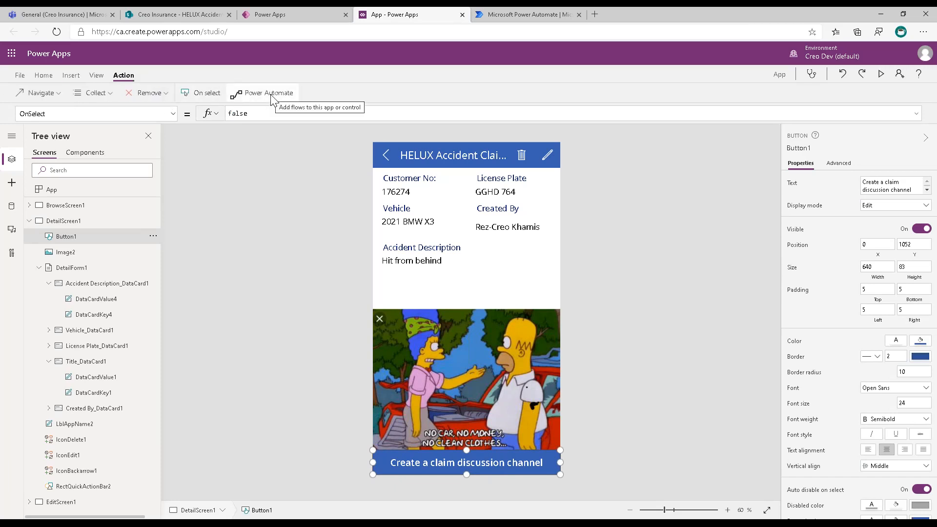
left_click(297, 94)
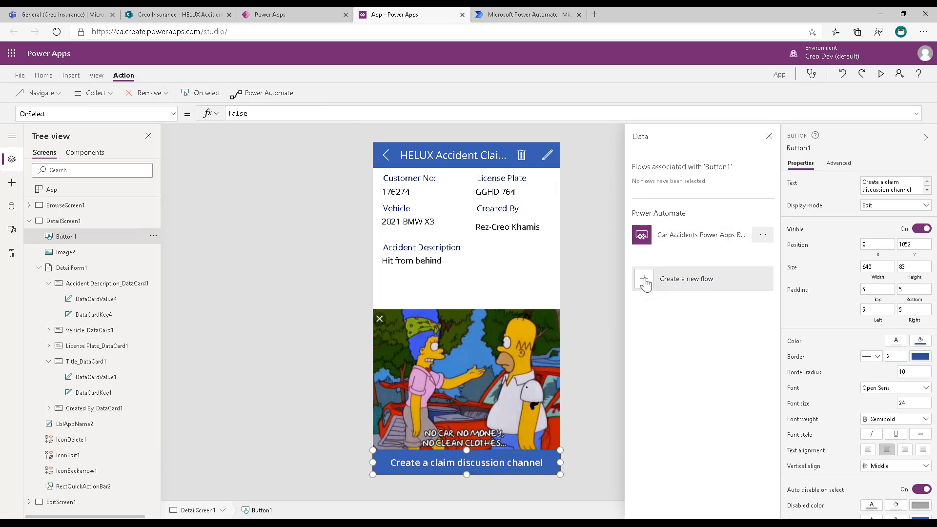
left_click(644, 283)
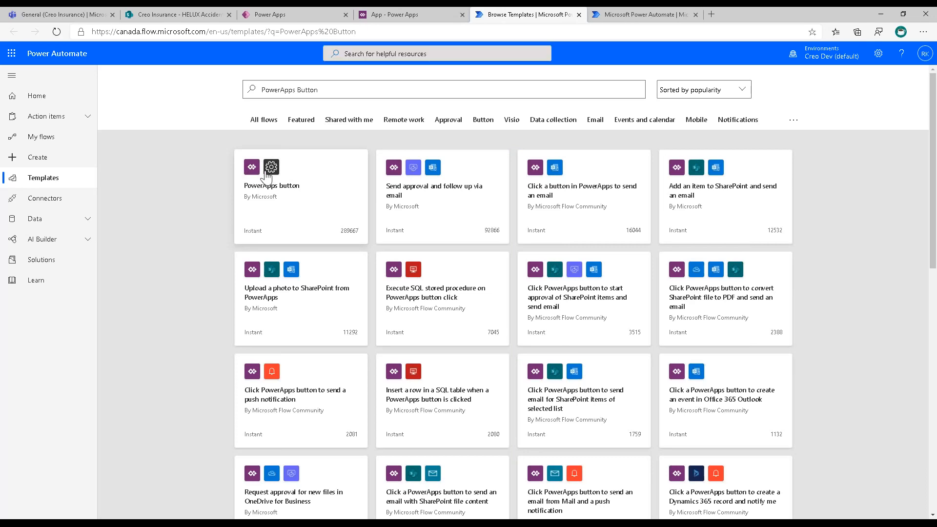
left_click(283, 180)
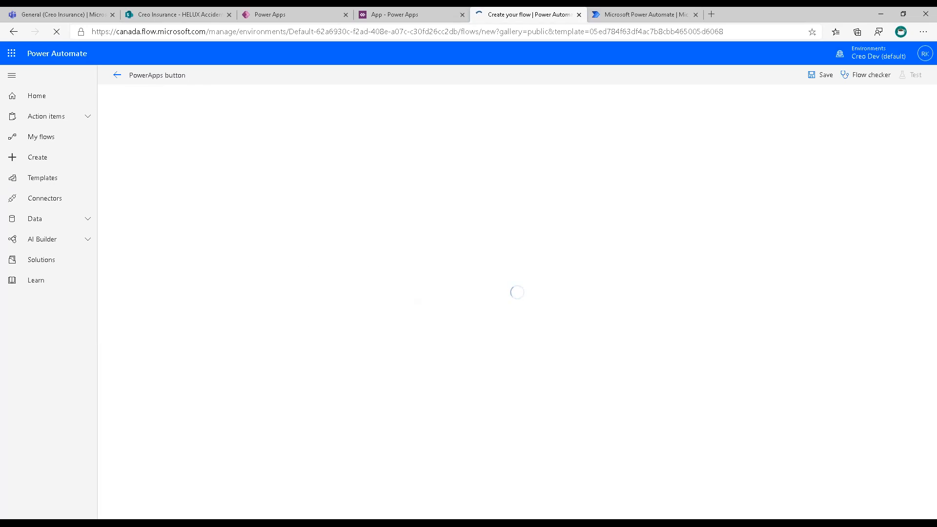
left_click(194, 74)
type("HELUX Car Accidents Power App Button Flow")
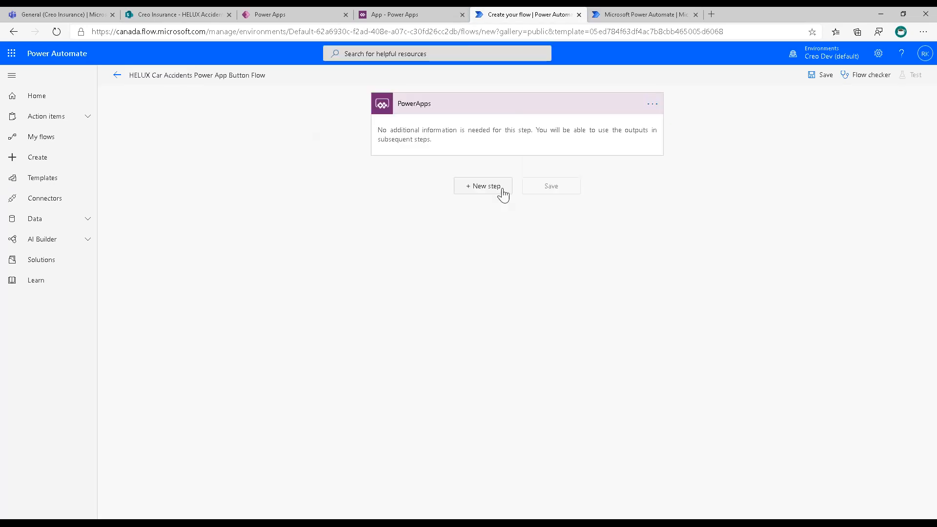
Add a Microsoft Teams Create a channel action for the Creo Insurance team, with its display name asked in PowerApps.
left_click(474, 191)
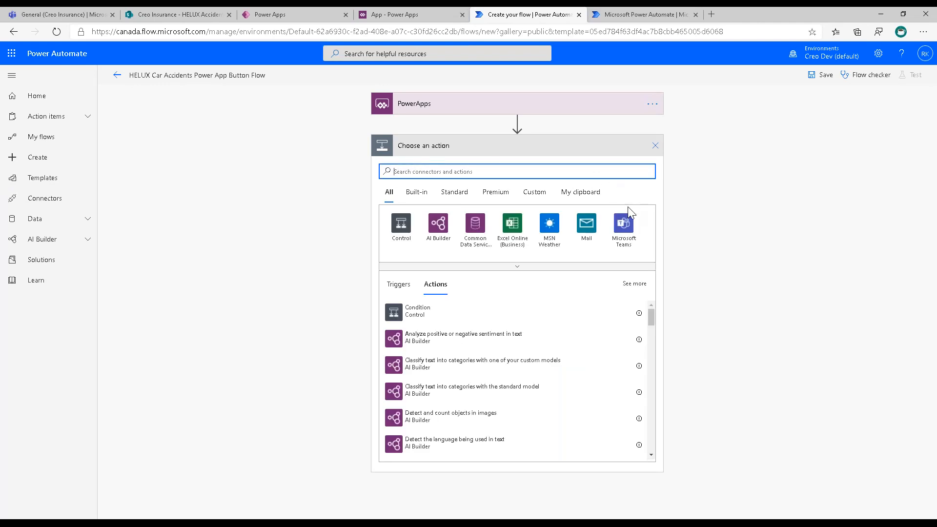
left_click(624, 224)
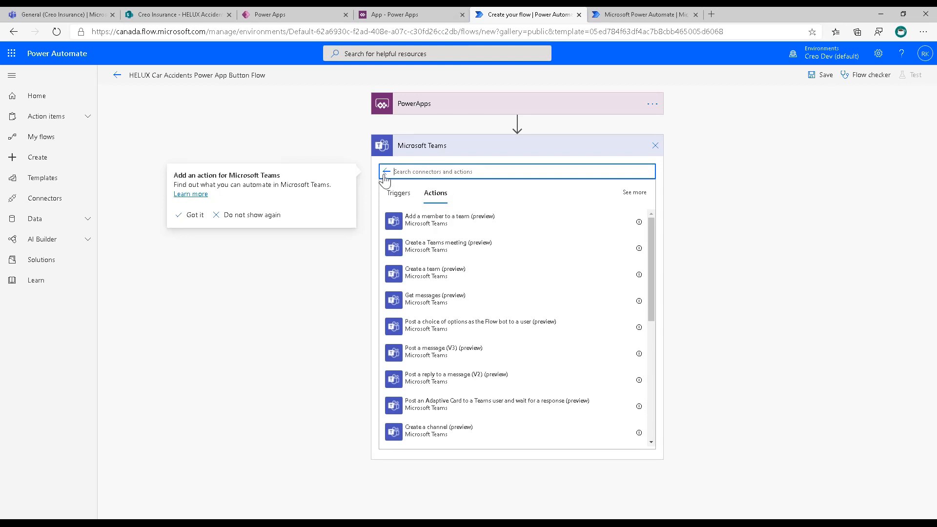
type("create")
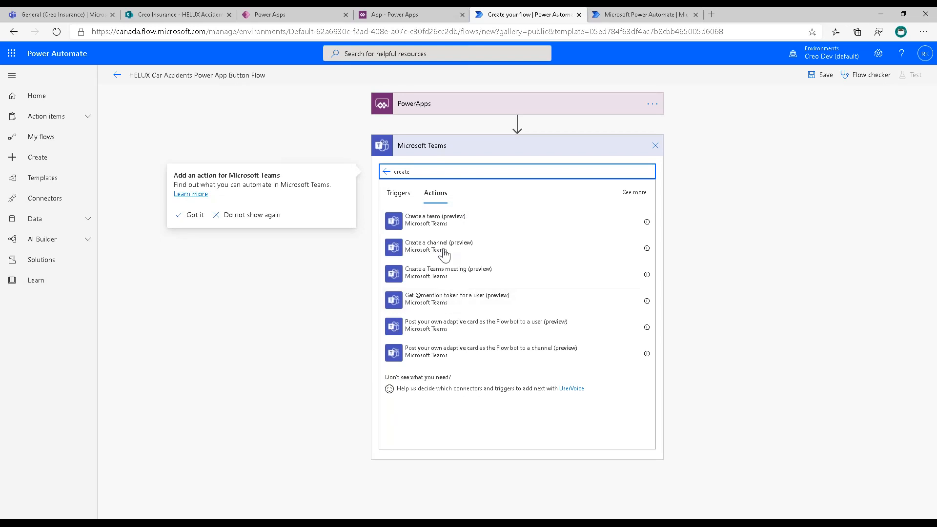
left_click(439, 249)
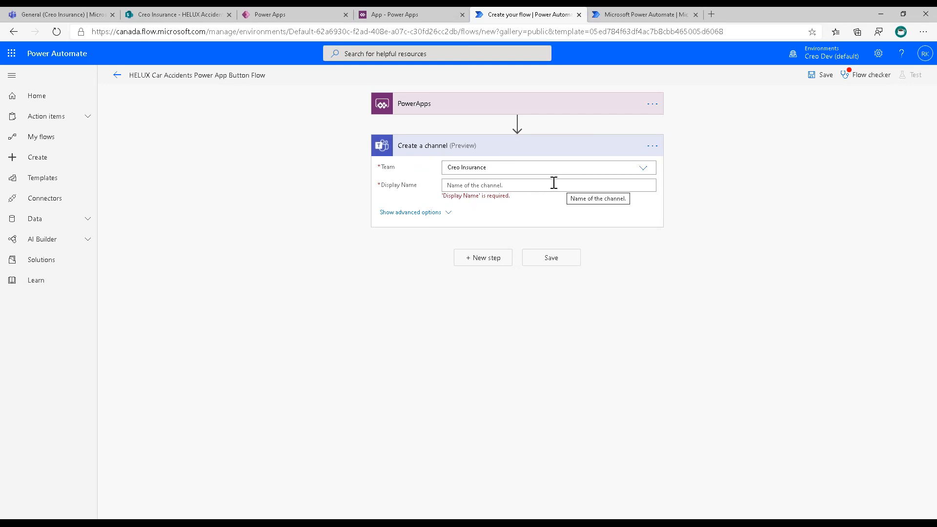
left_click(549, 183)
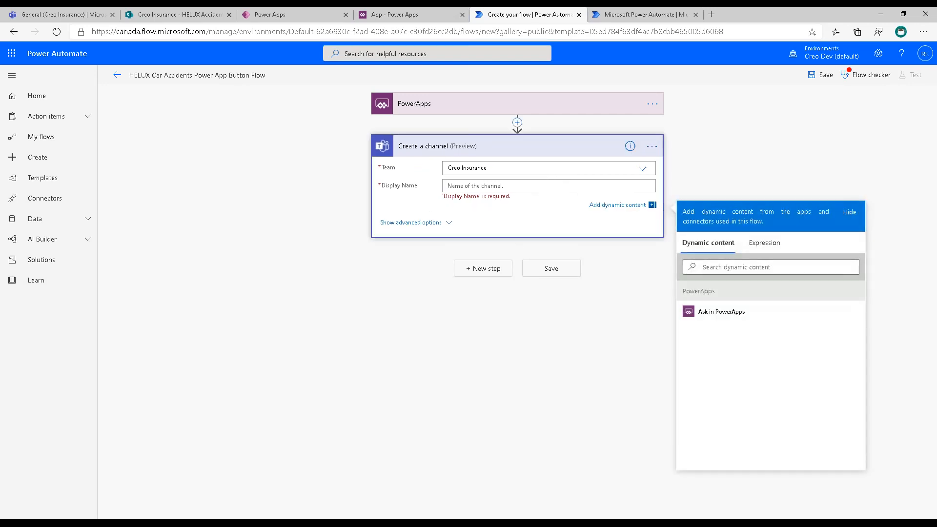
left_click(716, 312)
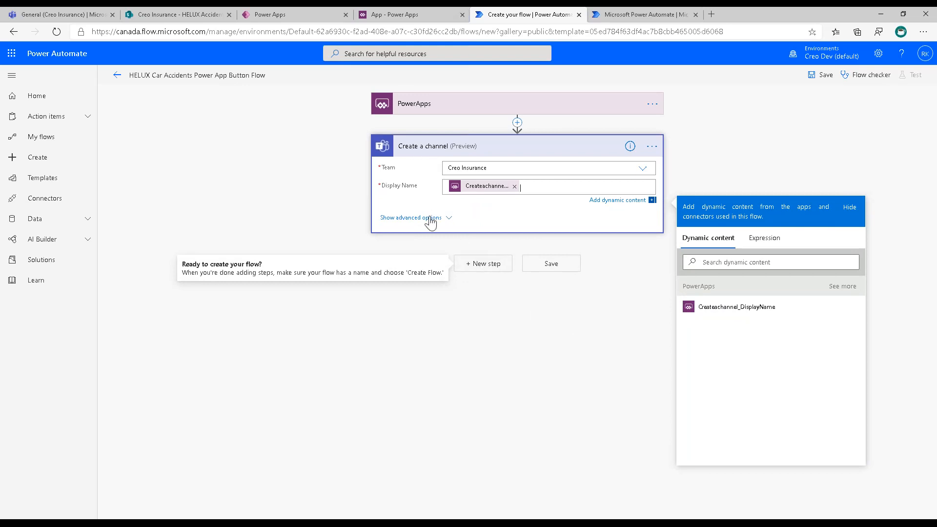
Add a Microsoft Teams Post a message (V3) action after the channel creation.
left_click(481, 266)
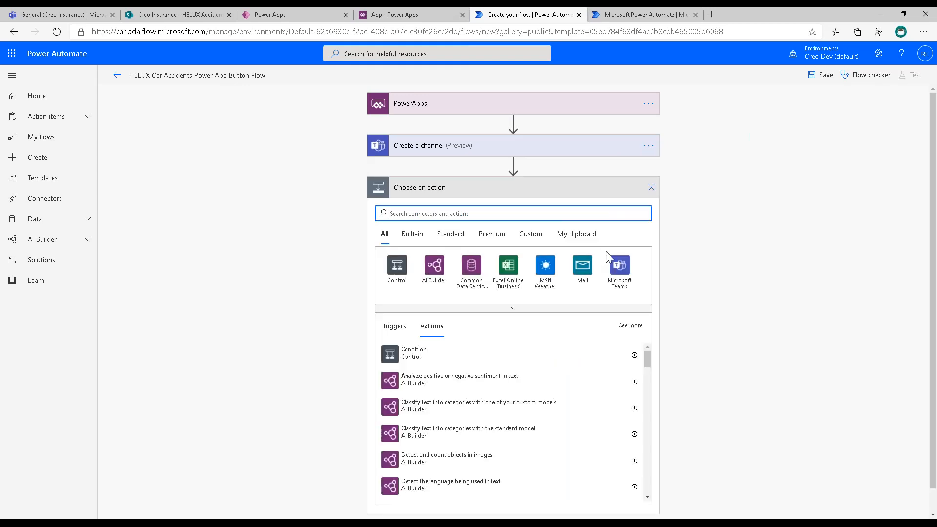
left_click(619, 267)
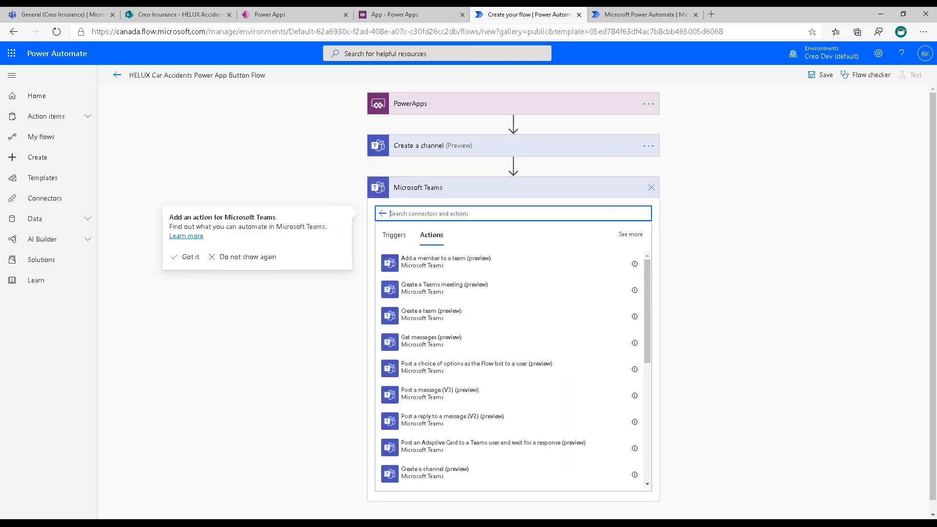
left_click(462, 213)
type("message")
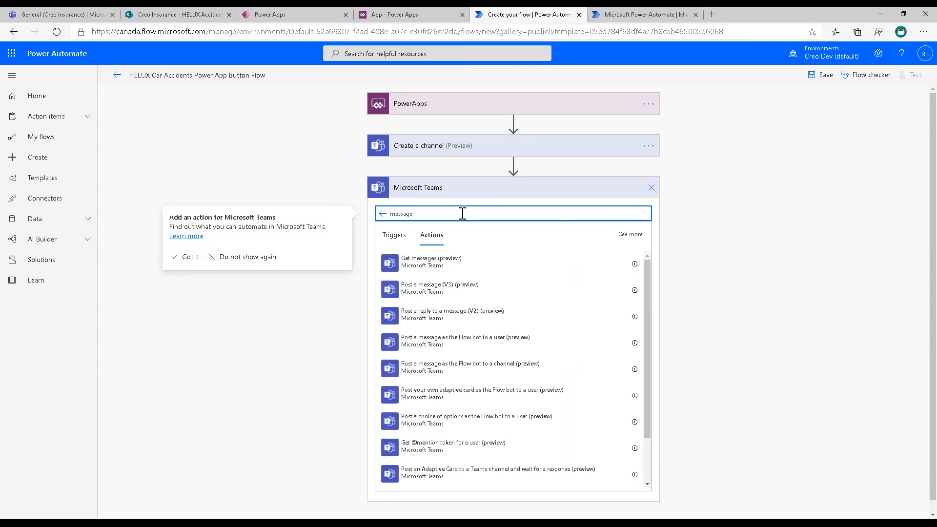
left_click(446, 291)
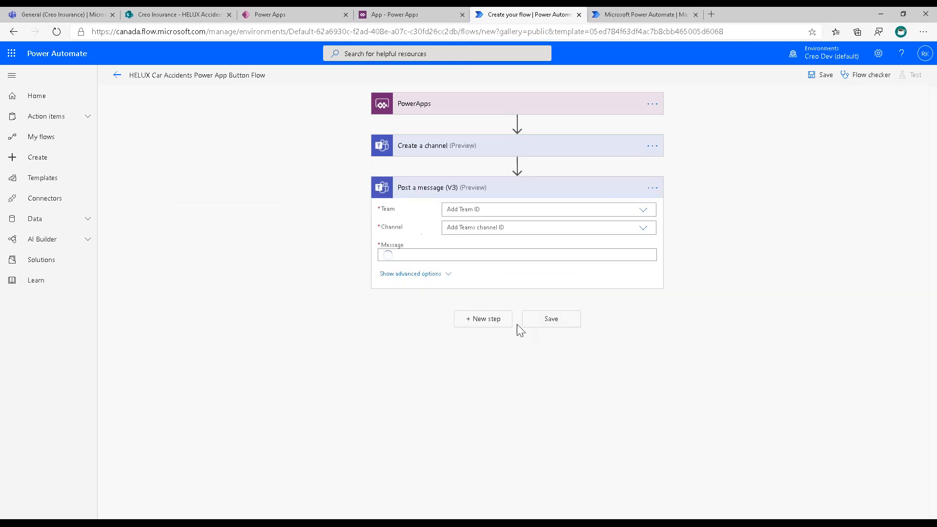
Target the Post a message action at the Creo Insurance team, using the created channel's Id as a custom channel value.
left_click(641, 210)
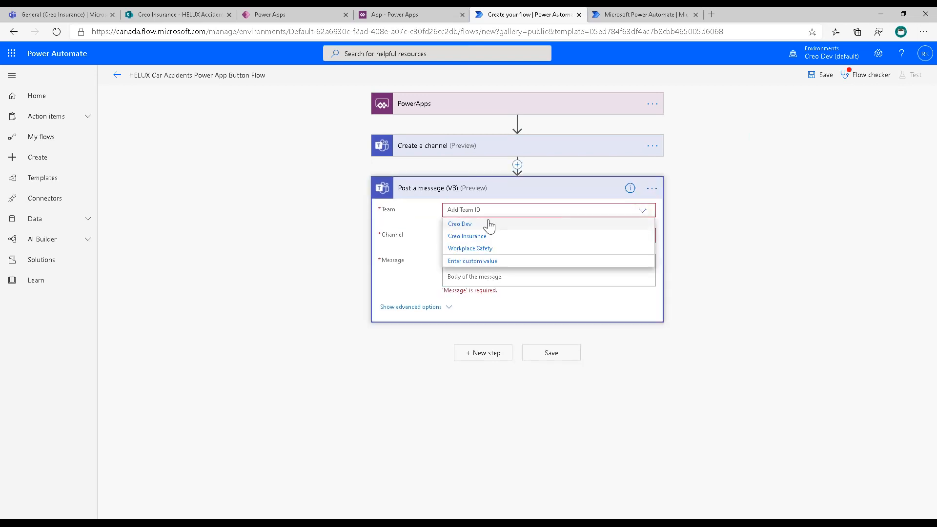
left_click(517, 237)
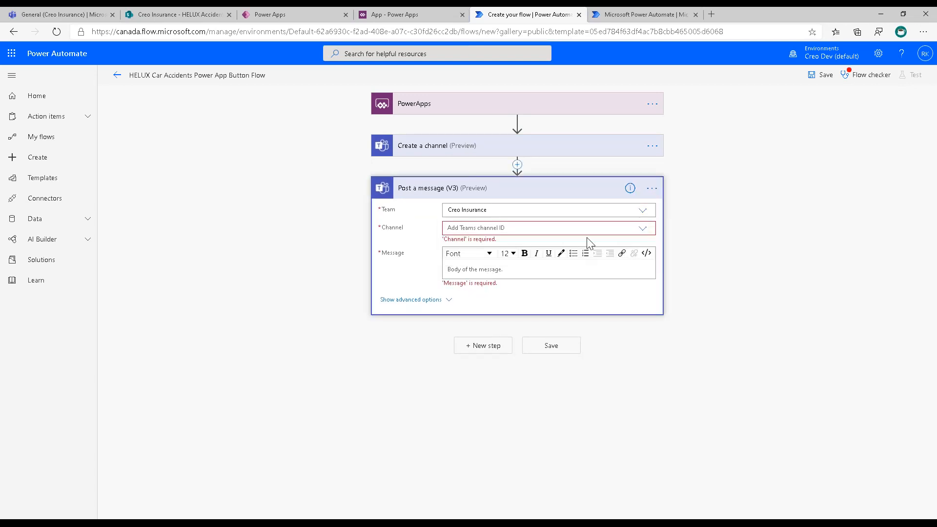
left_click(641, 228)
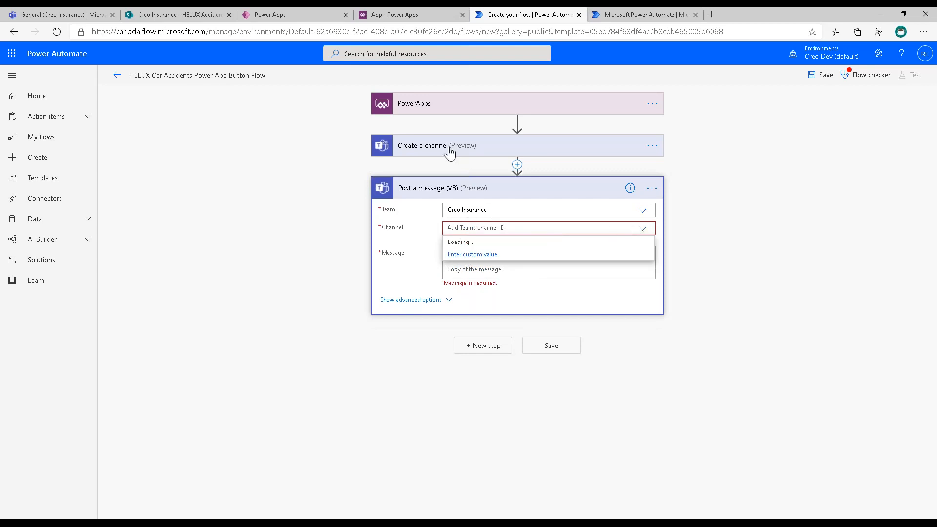
left_click(558, 254)
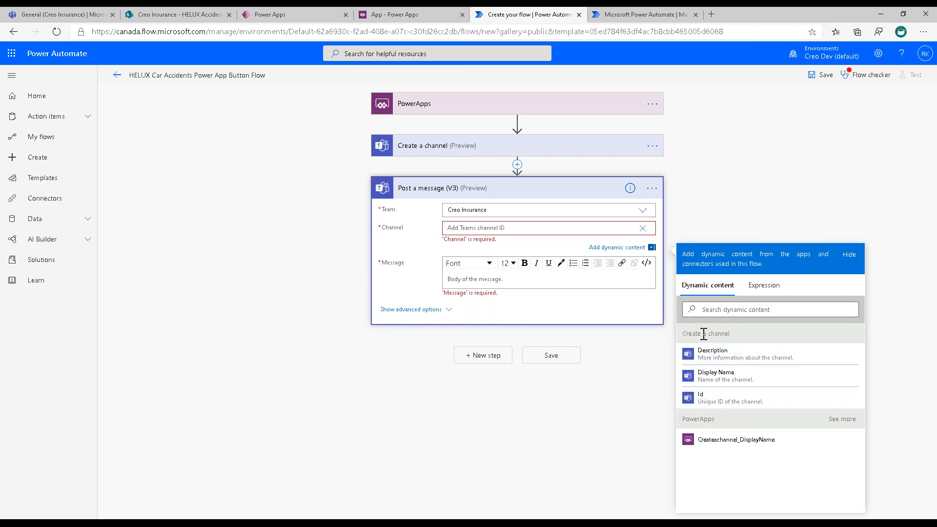
left_click(717, 401)
Write "This claim might have some complexities, let's have some further discussions on it." as the channel message body.
left_click(507, 276)
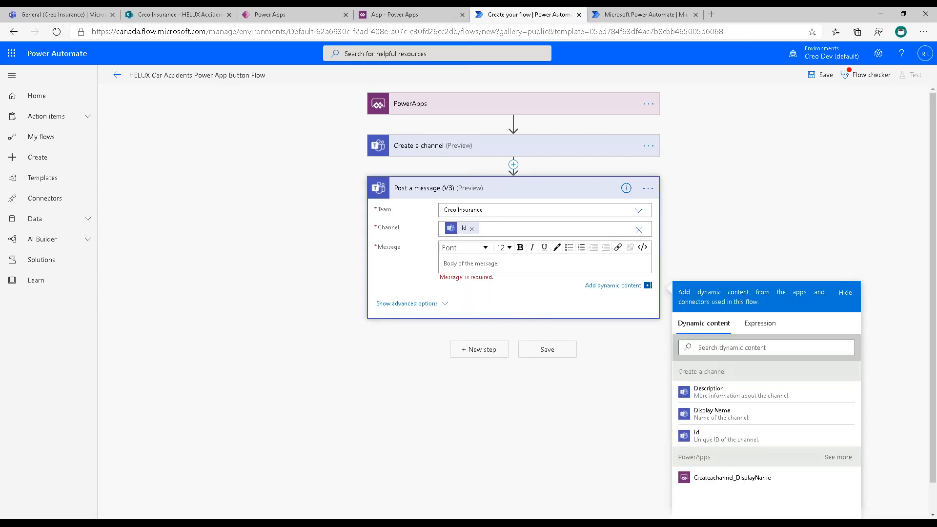
type("This claim might have some complexities, l")
key("BackSpace")
key("BackSpace")
type("lexities, let's have some further disc")
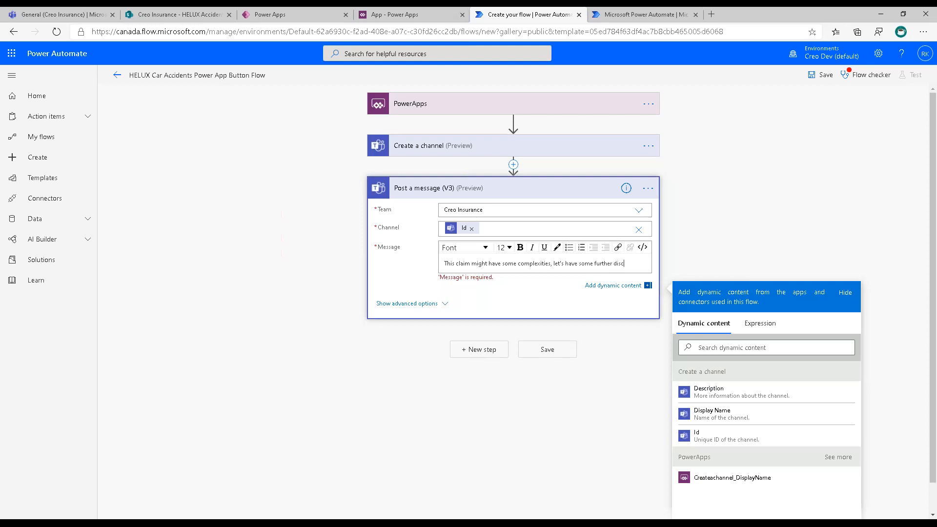
type("ussions on it.")
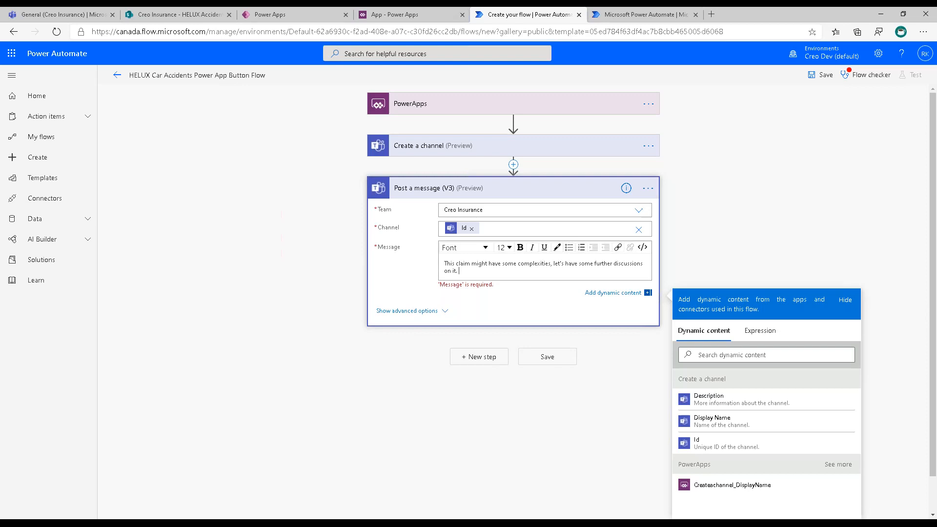
Append "Please upload the rest of the accident photos to the Files Tab in this channel." to the message body.
type("  Please upload the rest of the accident photos to the")
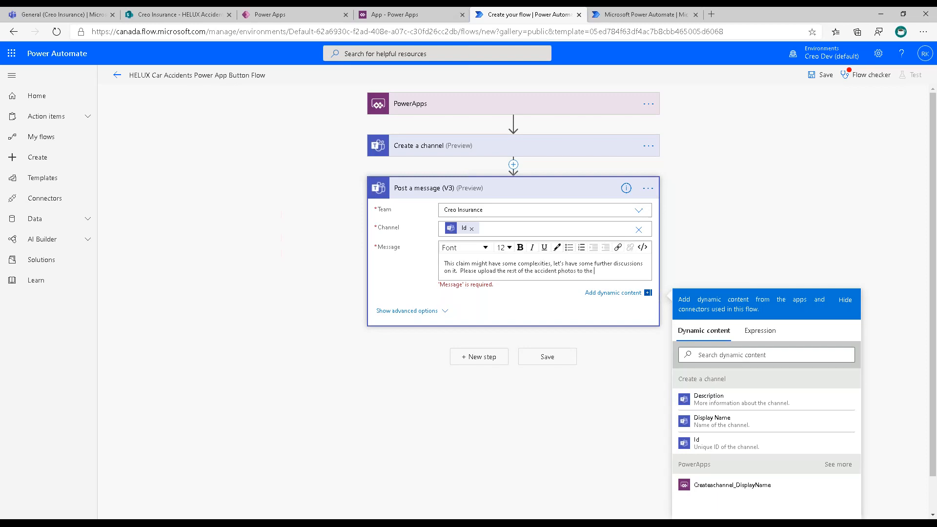
type(" Files Tab in this channel.")
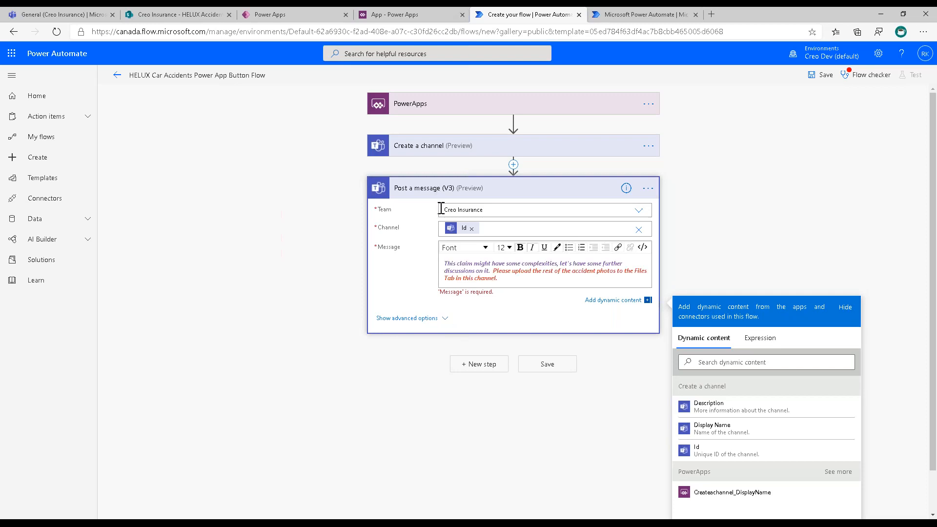
Add a Microsoft Teams "Post a message as the Flow bot to a user" action at the end of the flow.
left_click(499, 367)
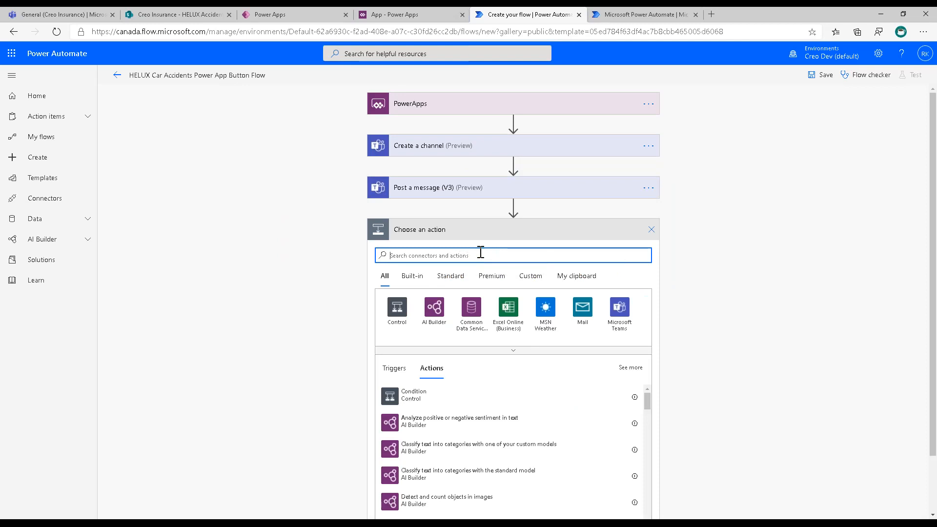
left_click(619, 308)
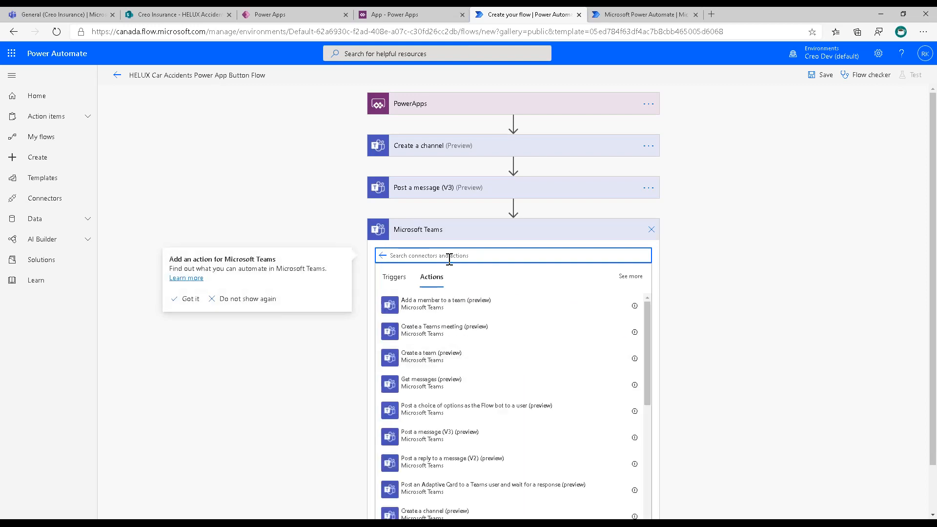
type("flow bot")
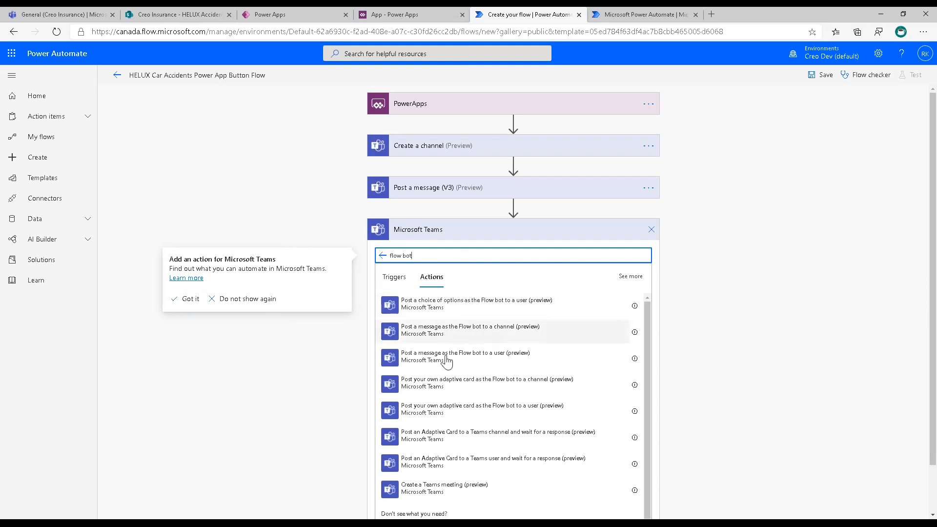
left_click(500, 360)
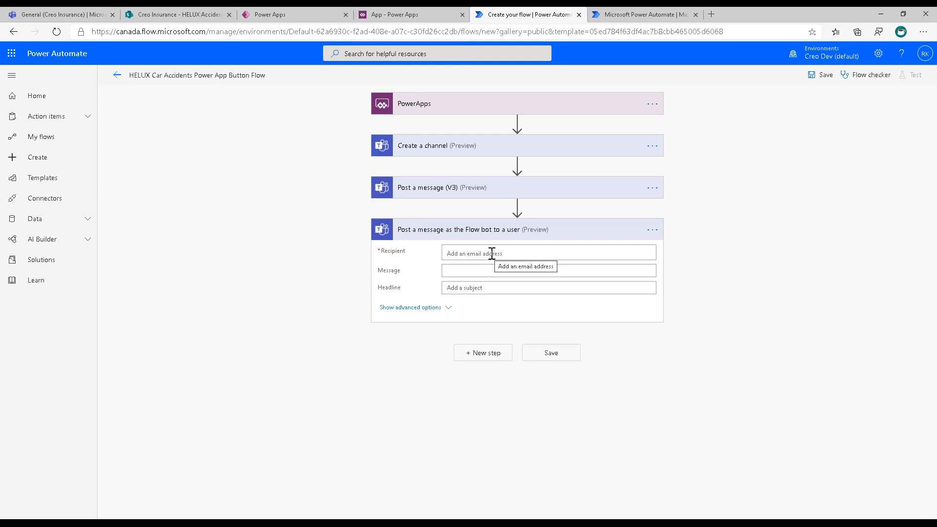
Set the Flow bot message's recipient to the signed-in account holder, checking the account details for the address.
left_click(491, 253)
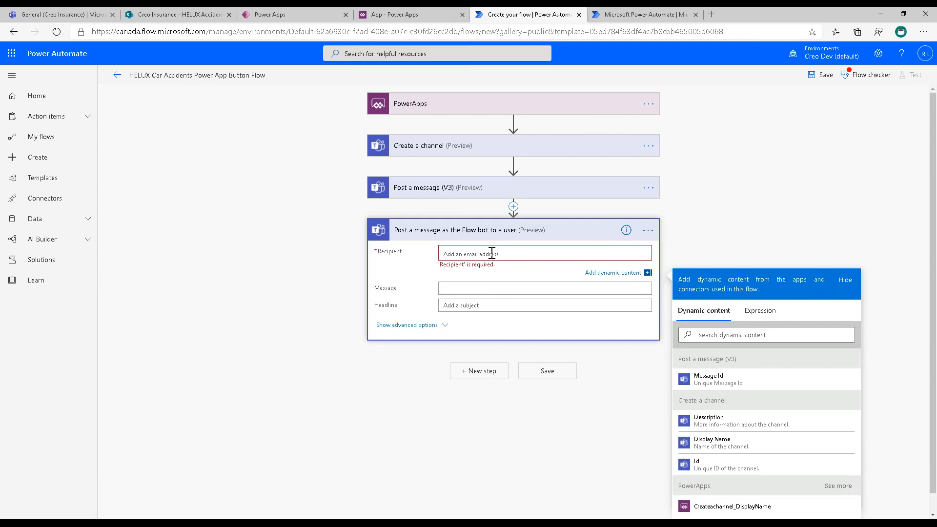
left_click(924, 55)
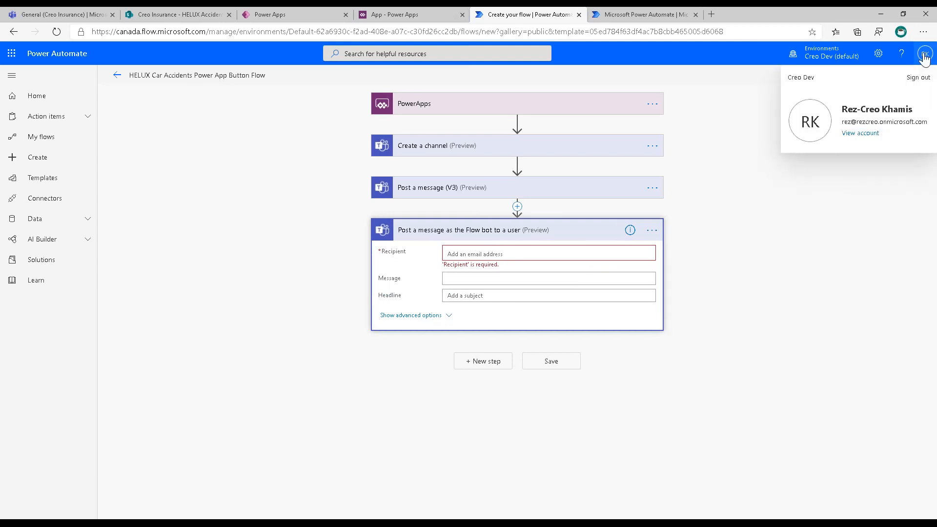
left_click(493, 252)
type("rez")
Enter "A new channel has been created for claims discussions!" as the Flow bot message and save the flow.
left_click(502, 272)
left_click(514, 272)
type("A new channel has been created for claims discussions!")
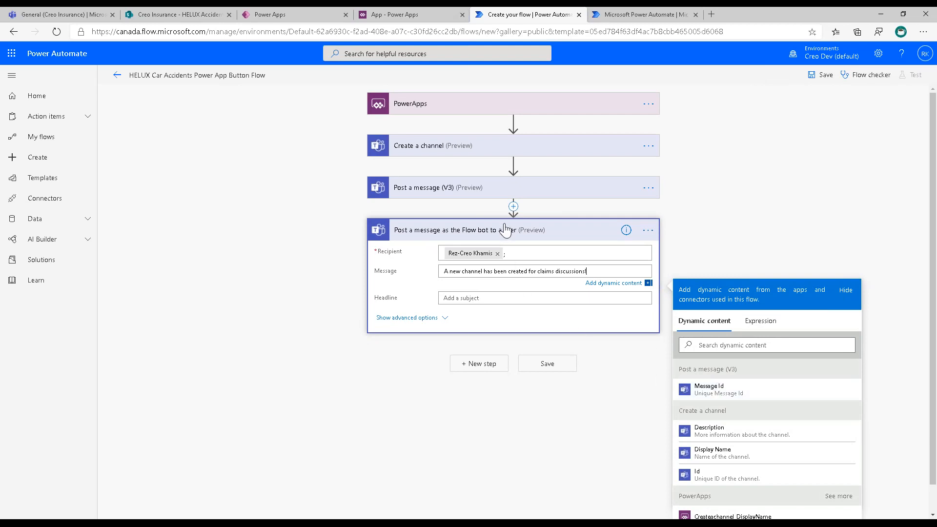
left_click(515, 239)
left_click(562, 277)
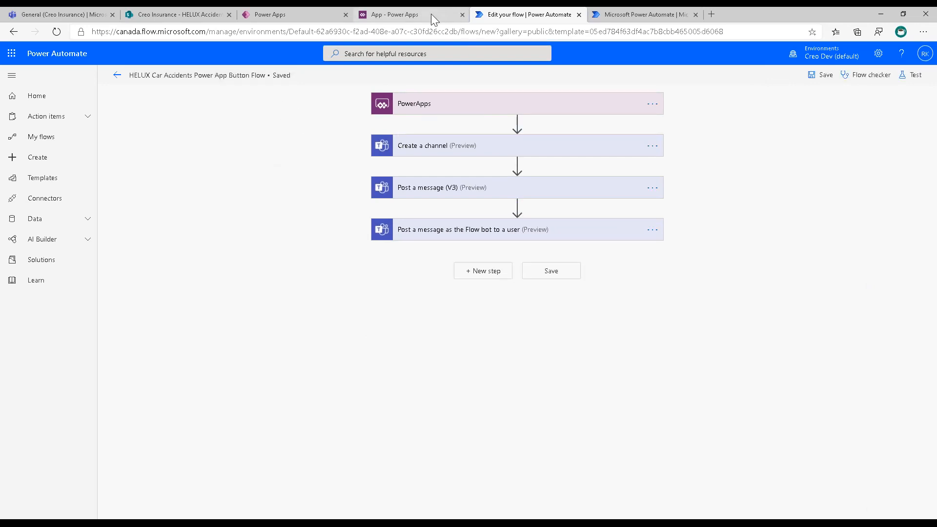
Switch back to the Power Apps editor and attach the HELUX Car Accidents Power App Button Flow to the claim discussion button.
left_click(413, 17)
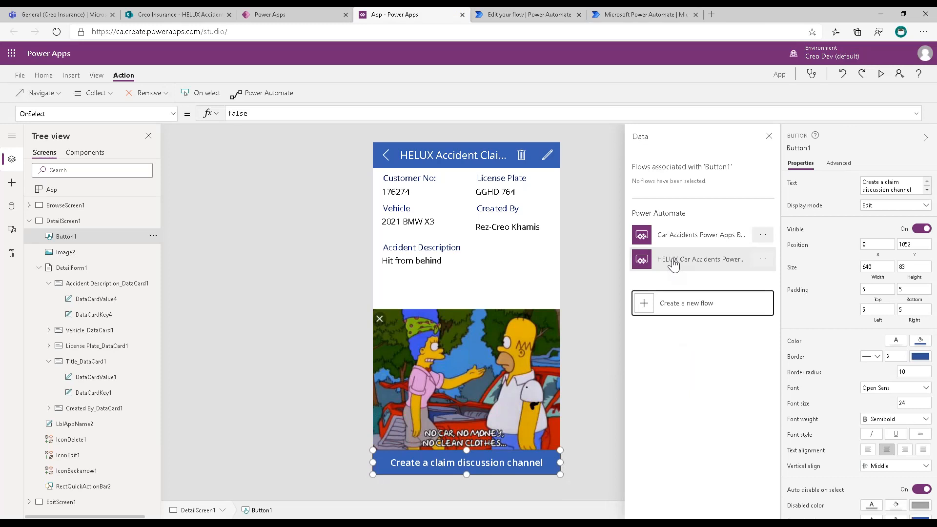
left_click(673, 264)
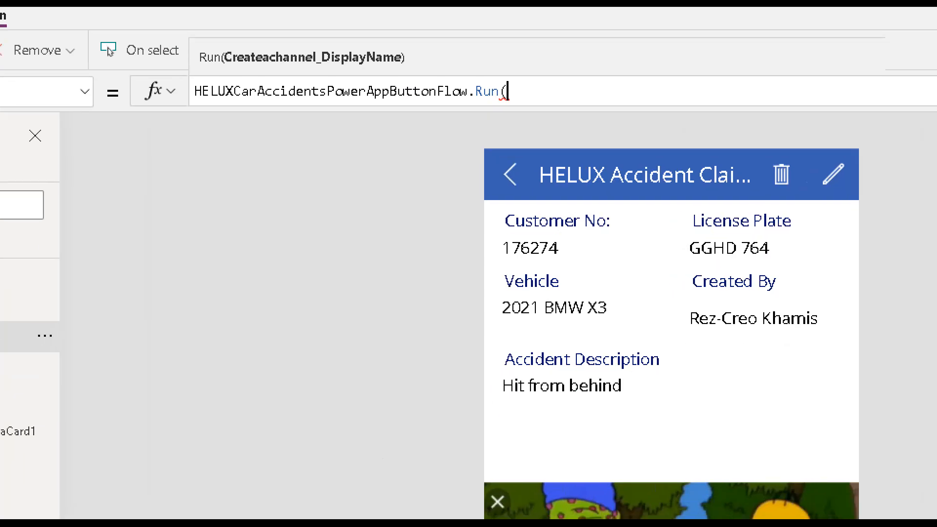
mouse_move(169, 67)
left_mouse_down()
mouse_move(441, 154)
mouse_move(594, 132)
left_mouse_up()
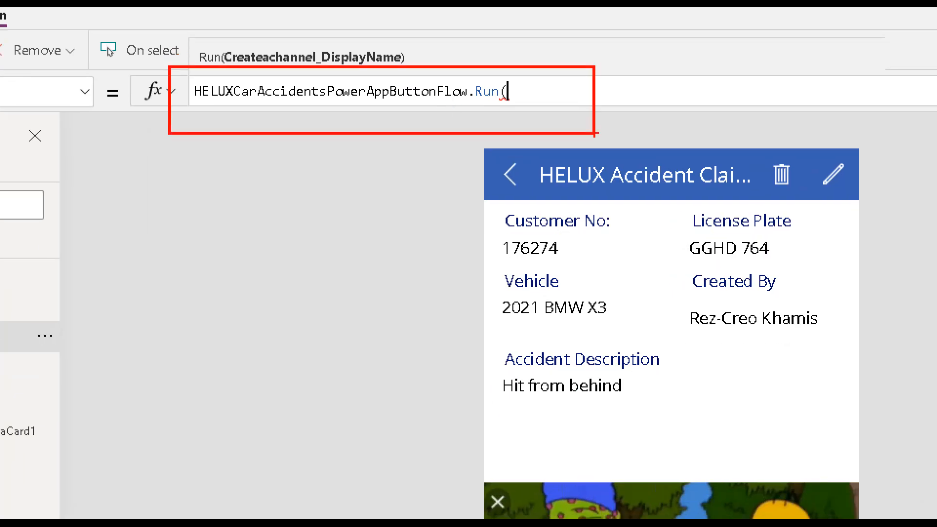
key("Escape")
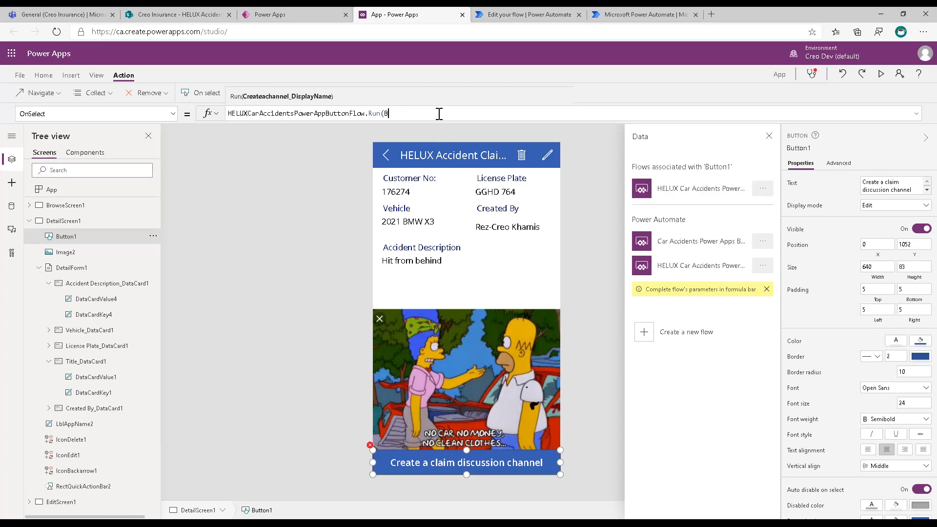
Complete the button's OnSelect formula by passing BrowseGallery1.Selected.ID & "-" & BrowseGallery1.Selected.Title to the flow's Run call.
type("rowseGal")
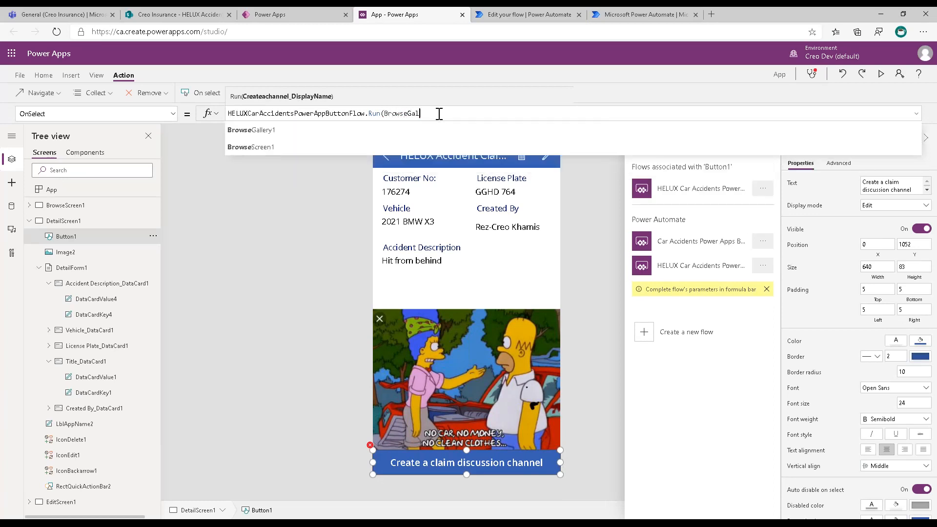
type("lery1.Selected")
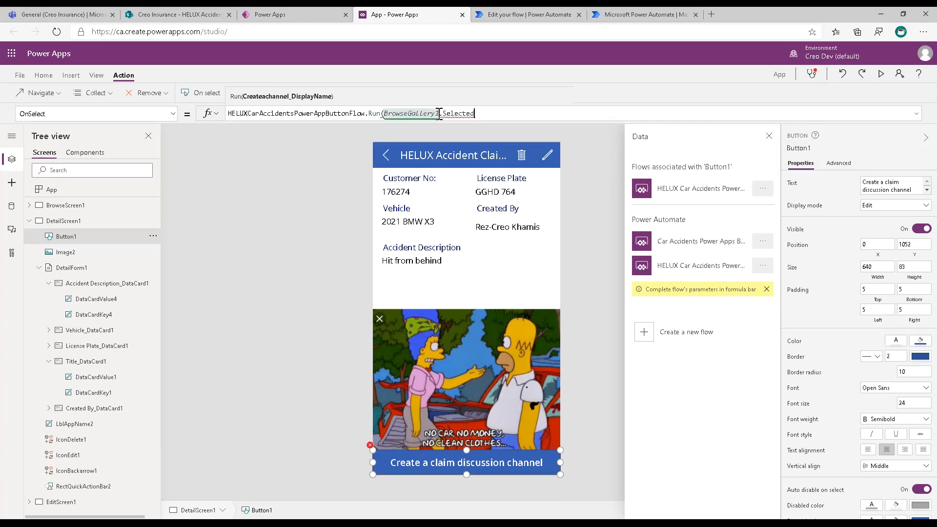
type(".")
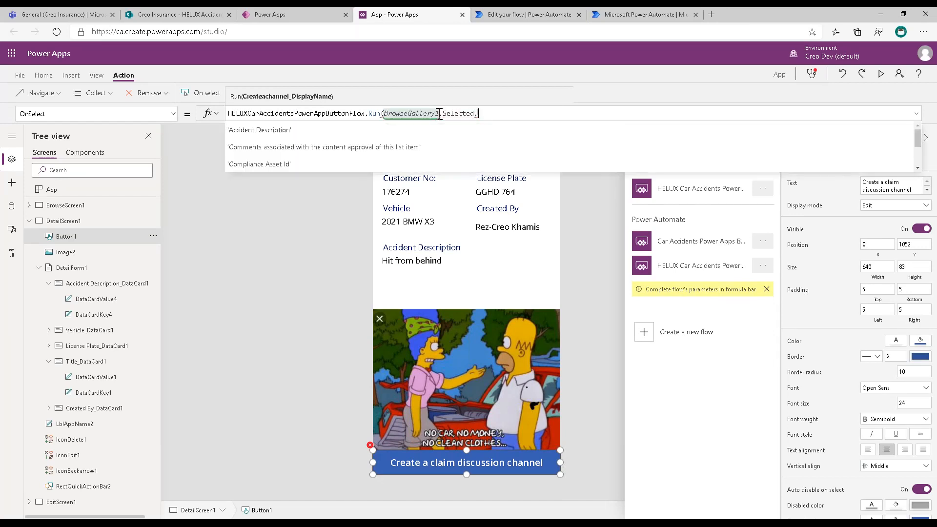
type("ID \" & \"-\" ")
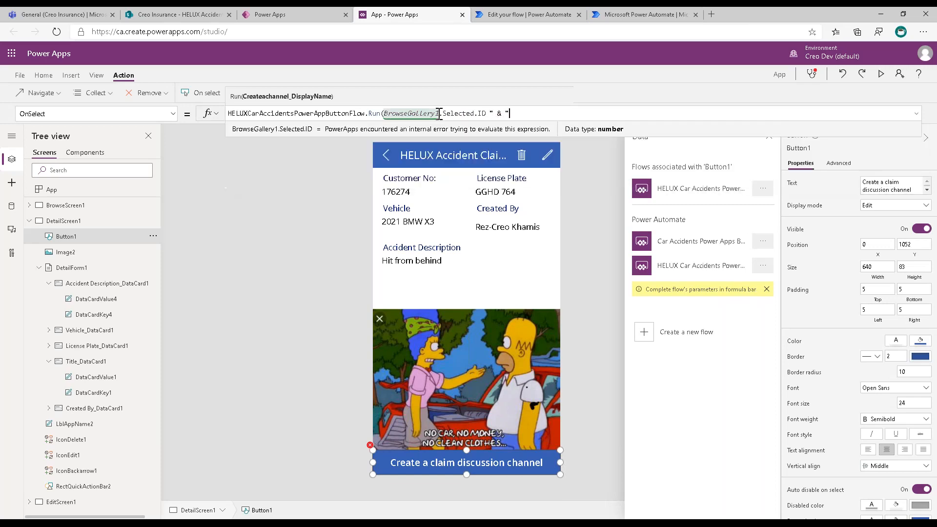
type("&")
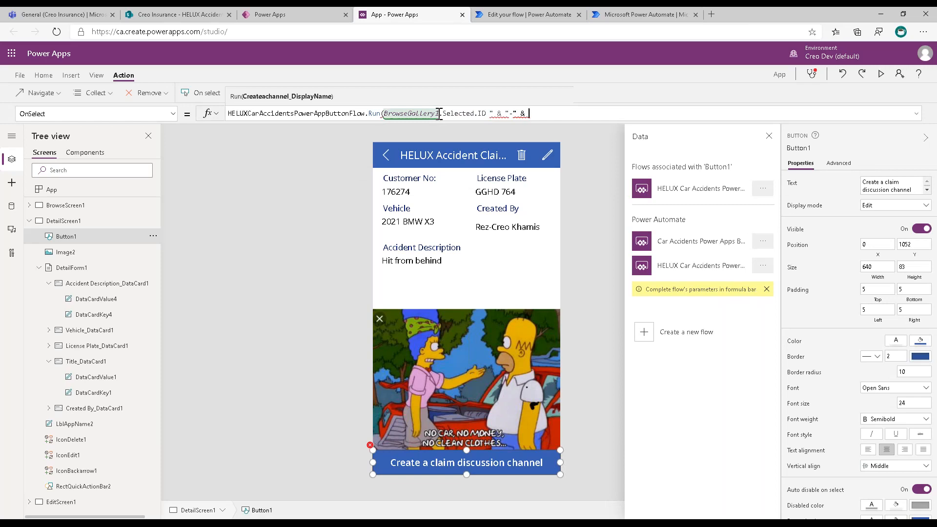
type(" Brow")
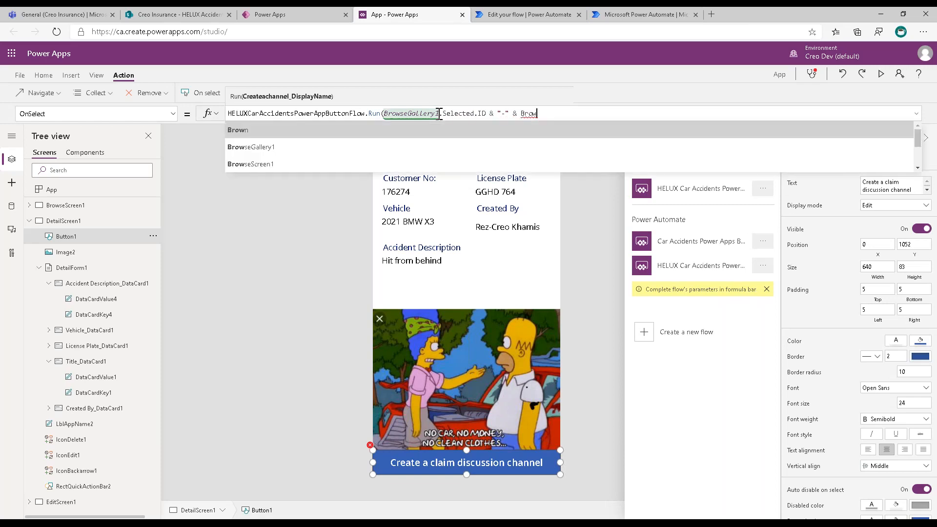
type("seGallery1.selected.titl")
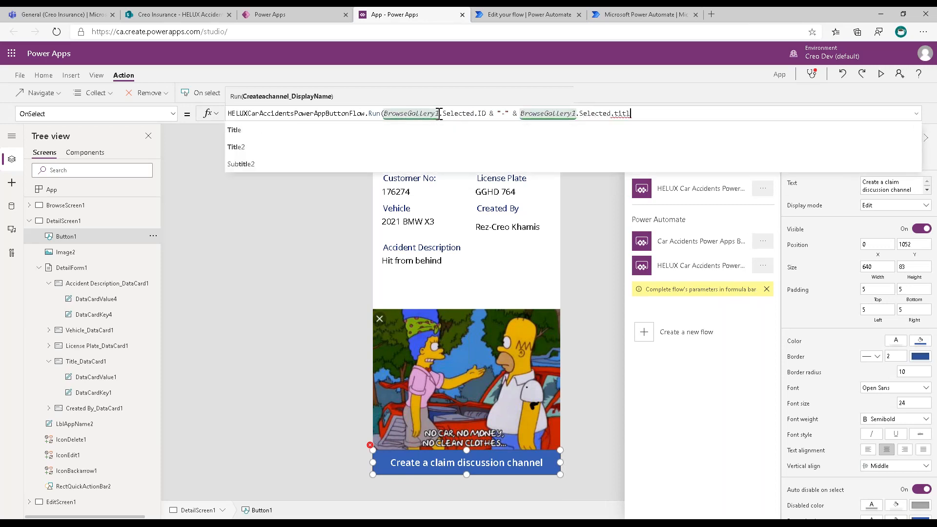
key("Tab")
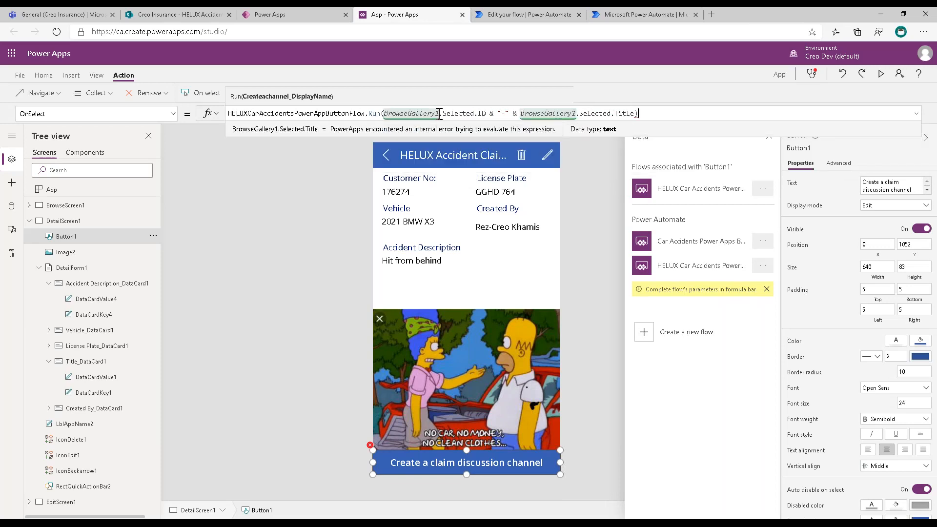
left_click(324, 235)
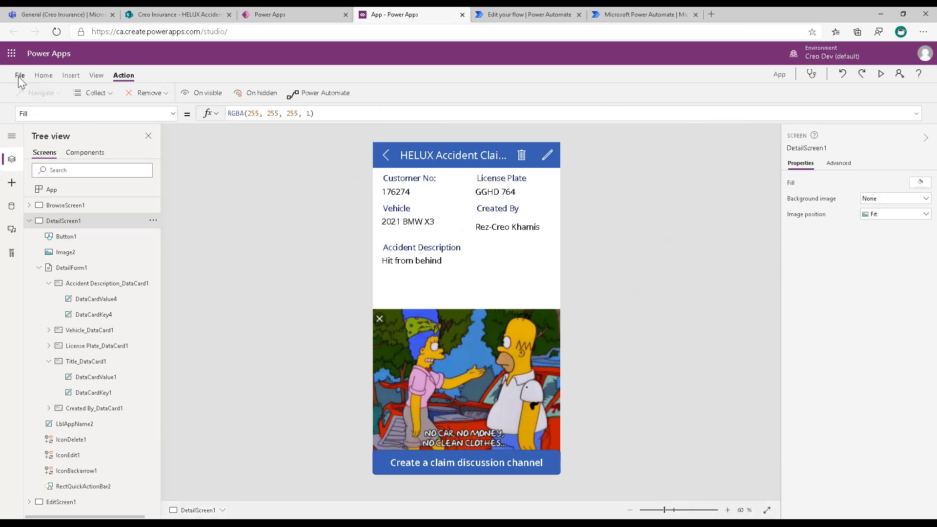
Name the app "HELUX Car Accident Power App" and save it to the cloud.
left_click(25, 76)
double_click(352, 144)
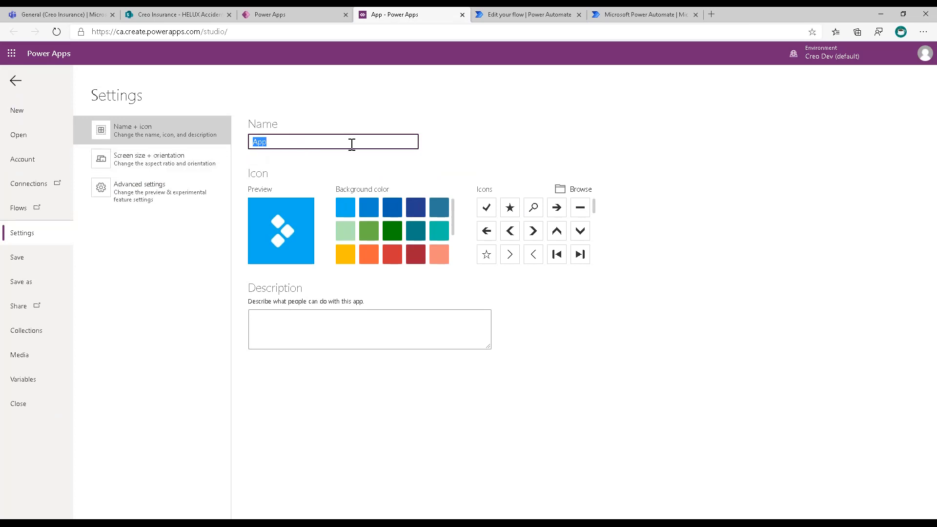
type("HELUX Car Accident Power A")
left_click(21, 281)
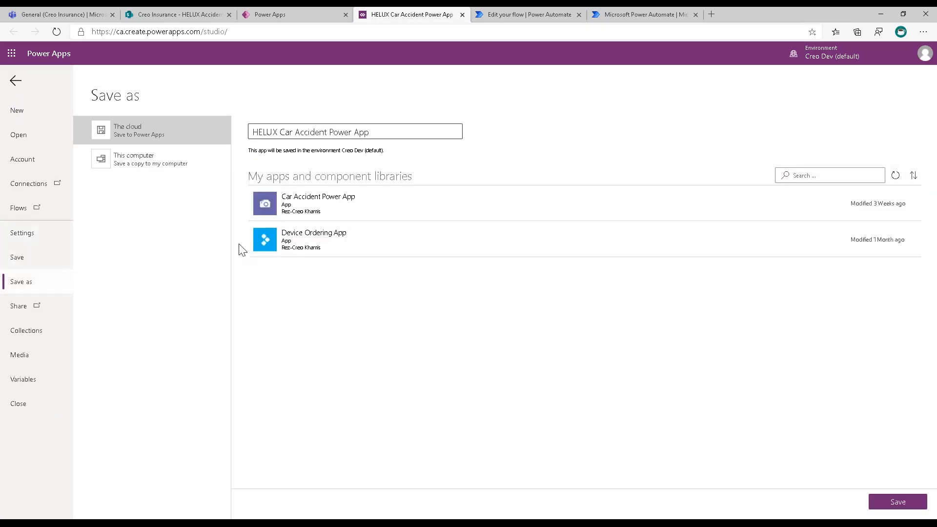
left_click(899, 502)
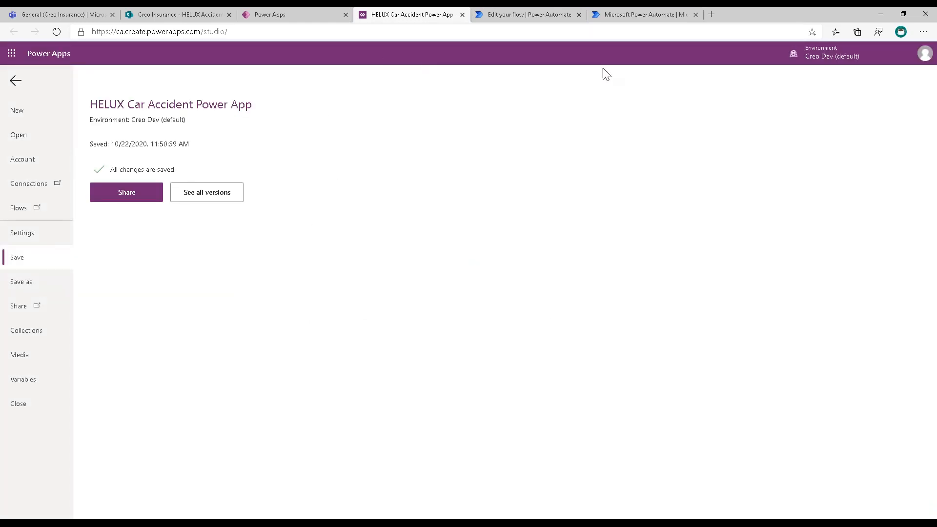
Switch to Microsoft Teams and add the HELUX Car Accident Power App as a Power Apps tab in Creo Insurance's General channel.
left_click(63, 10)
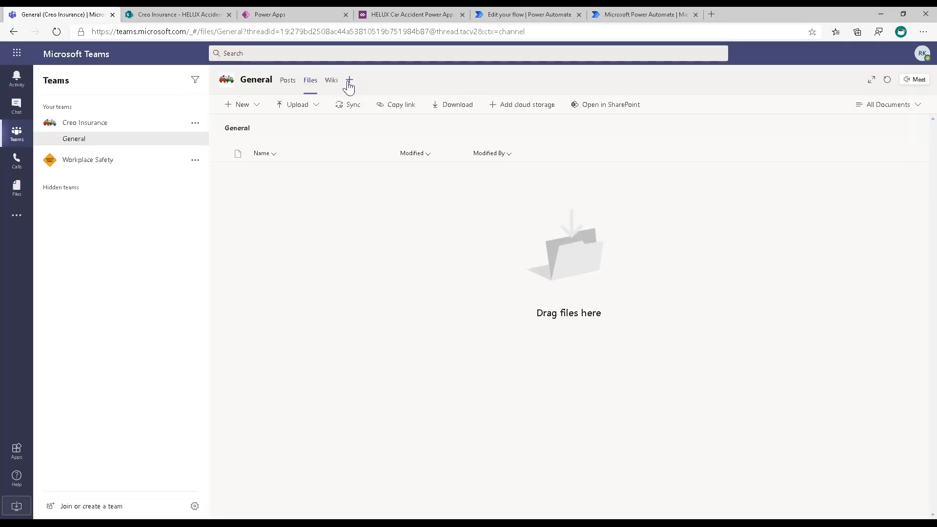
left_click(348, 81)
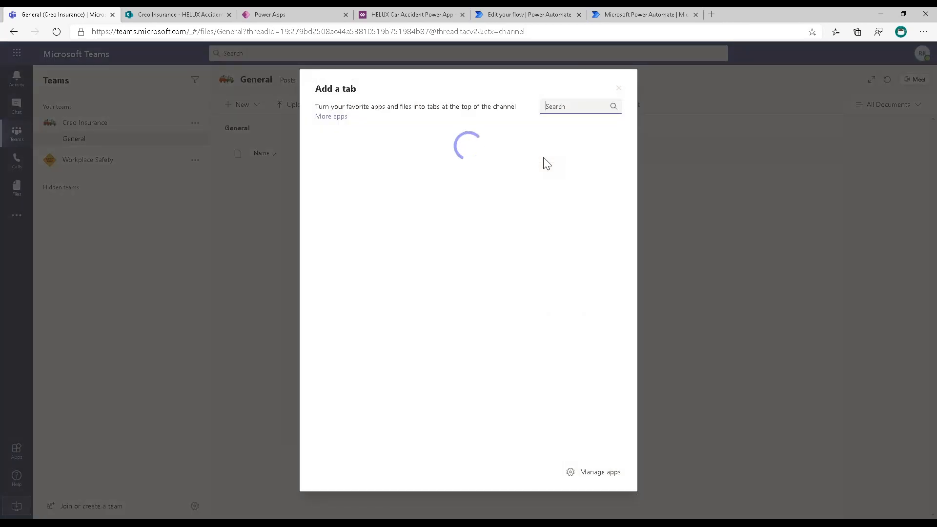
type("power")
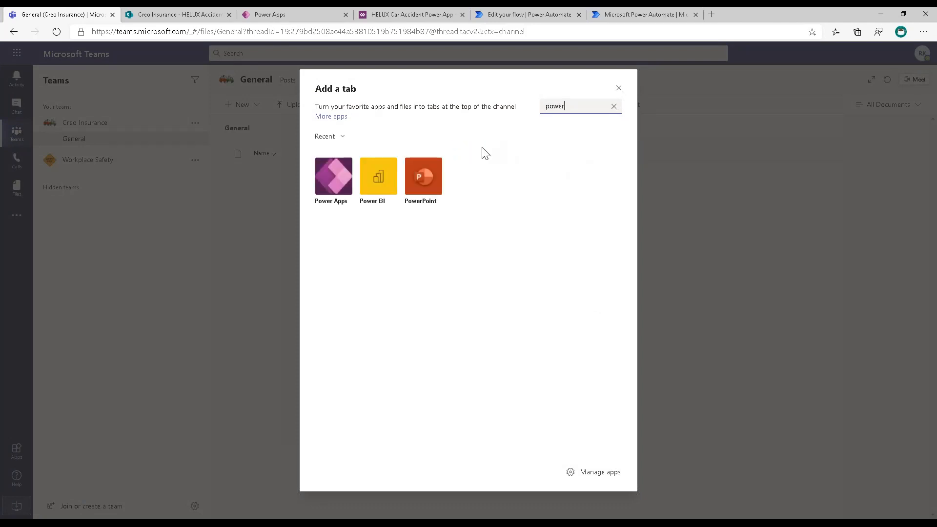
left_click(341, 182)
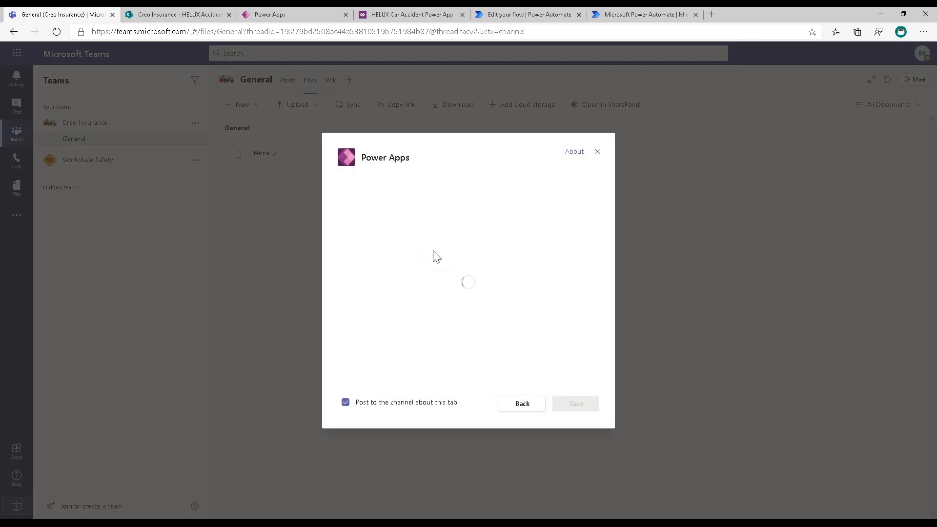
left_click(376, 282)
left_click(576, 403)
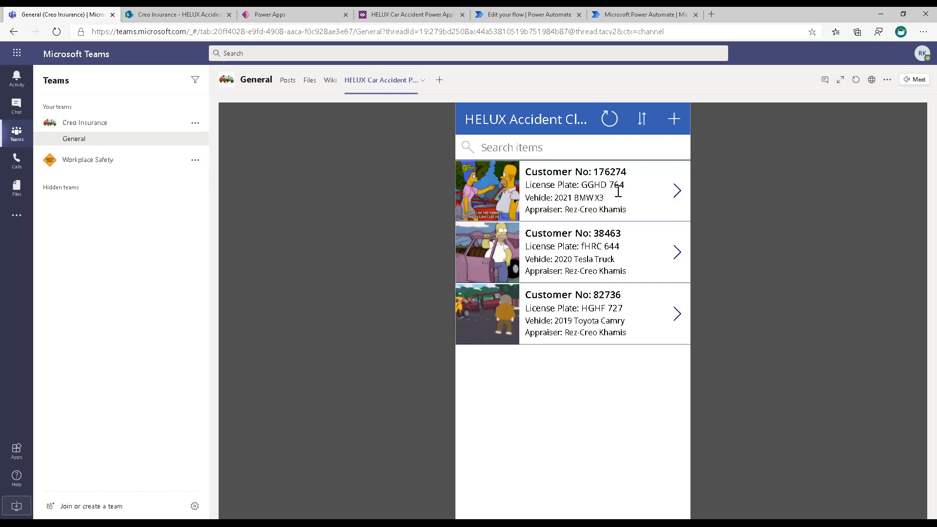
Open the 2021 BMW X3 claim in the embedded app and create a claim discussion channel for it.
left_click(676, 193)
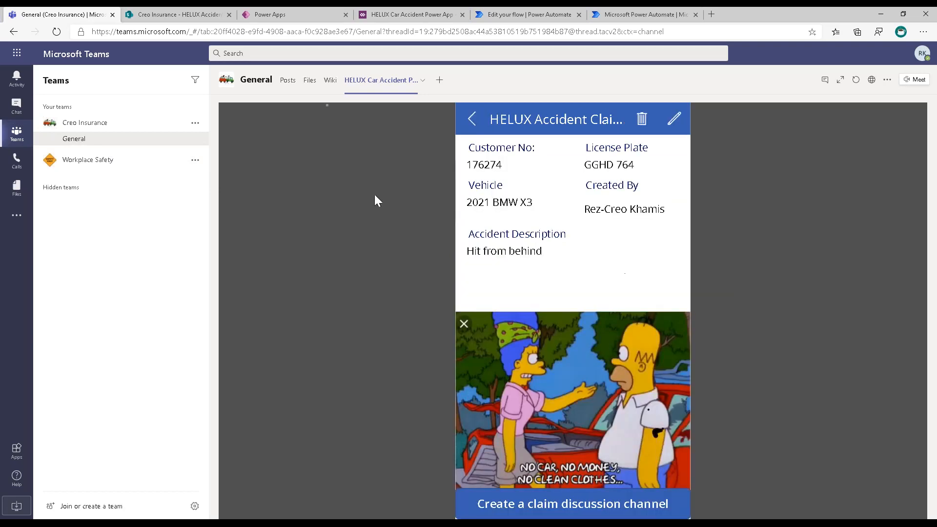
left_click(543, 512)
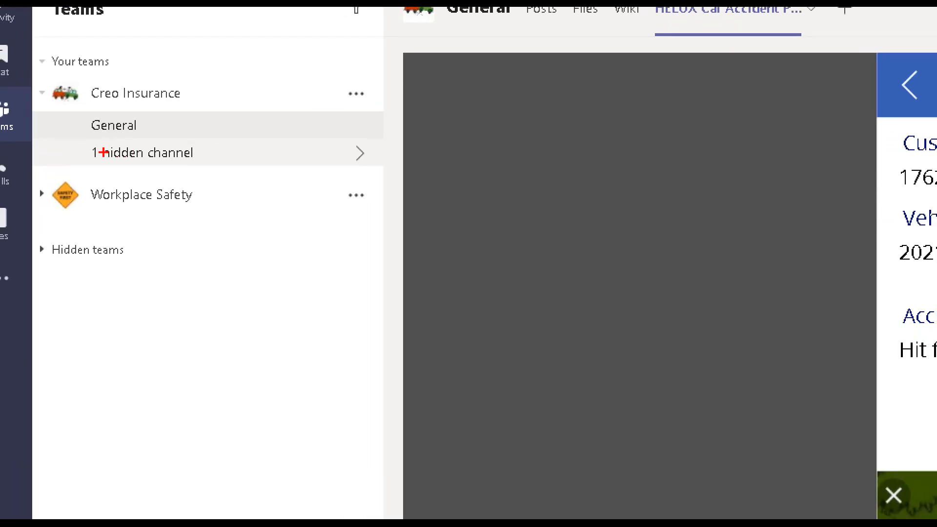
left_click_drag(197, 146, 288, 104)
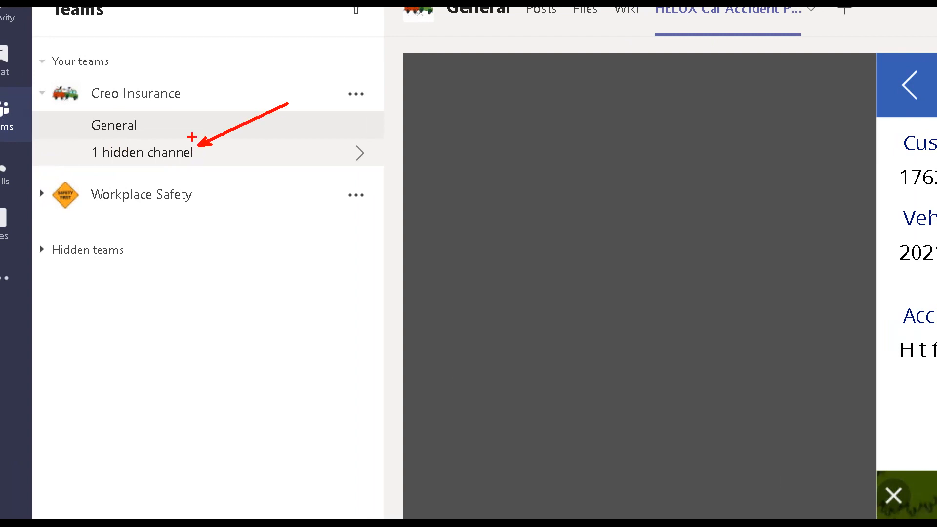
left_click_drag(74, 132, 284, 187)
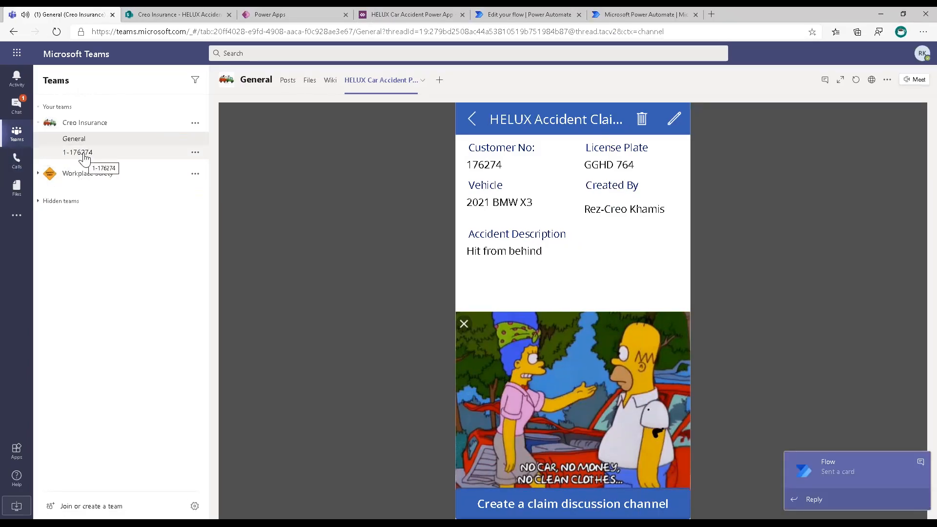
Open the new claim discussion channel under Creo Insurance and examine its posted message.
left_click(84, 156)
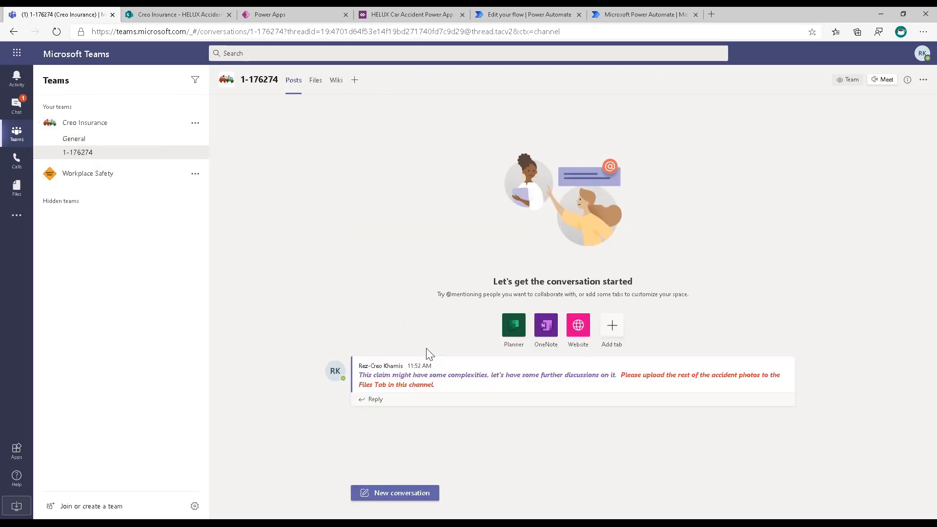
mouse_move(432, 358)
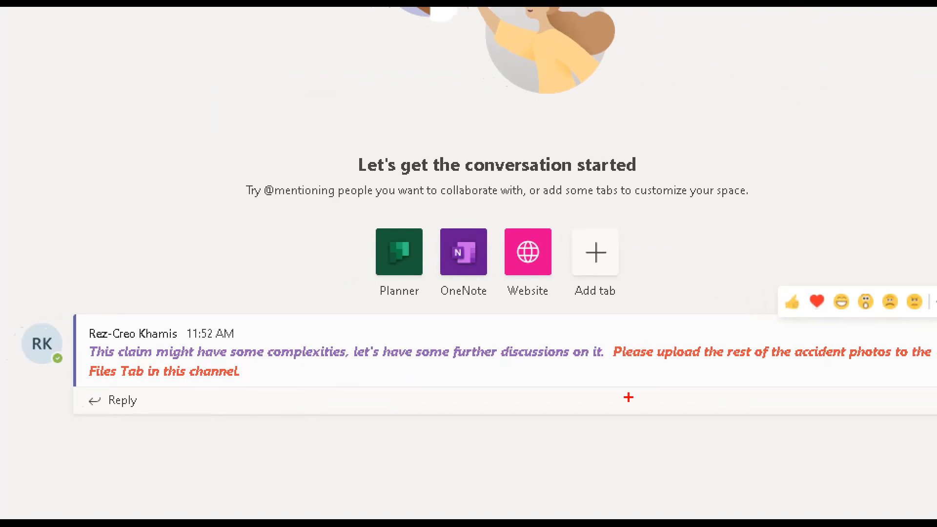
mouse_move(64, 295)
left_mouse_down()
mouse_move(408, 390)
mouse_move(936, 389)
left_mouse_up()
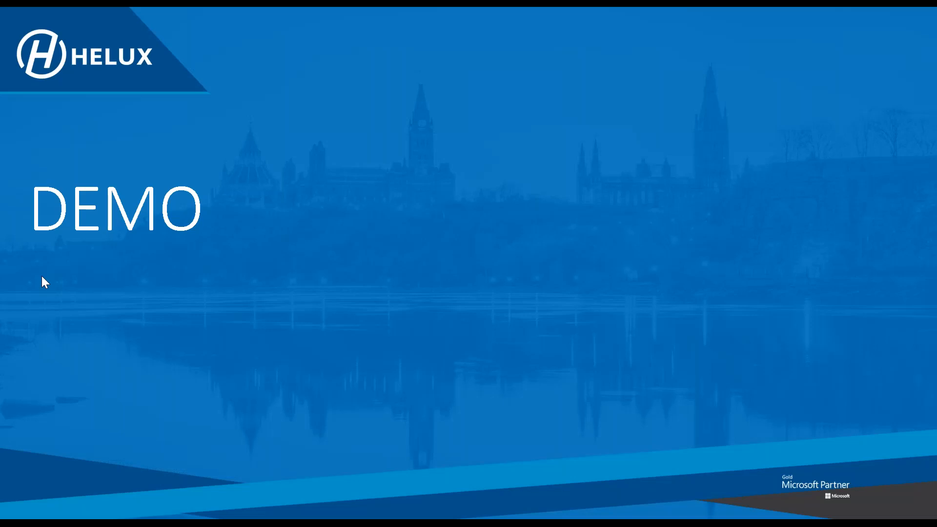
key("Right")
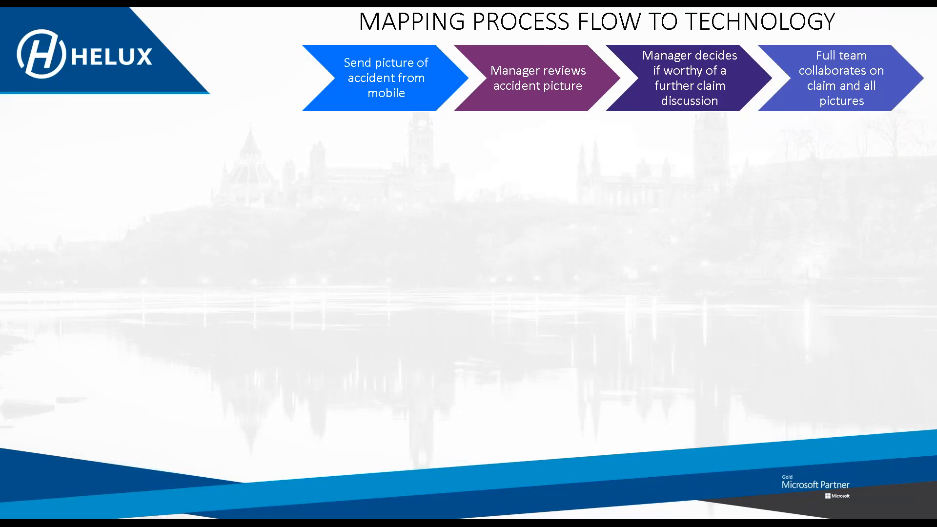
key("Right")
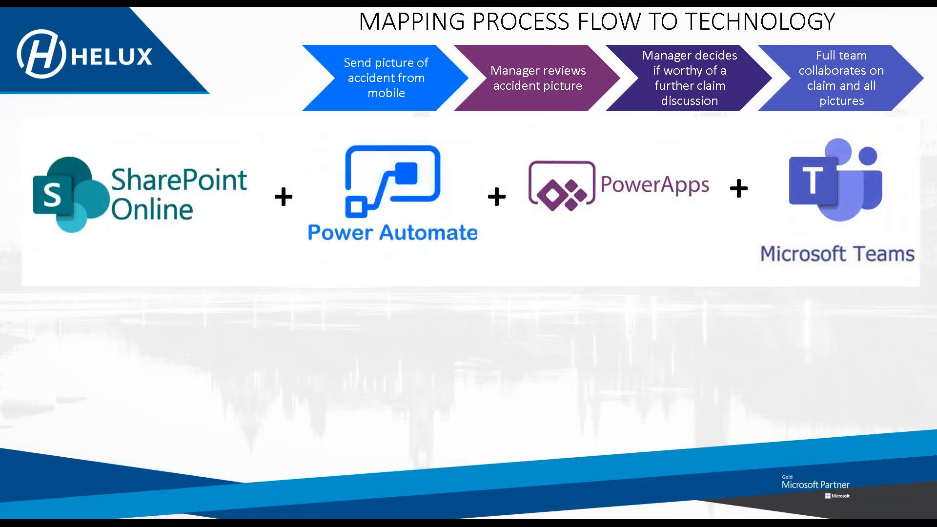
key("Right")
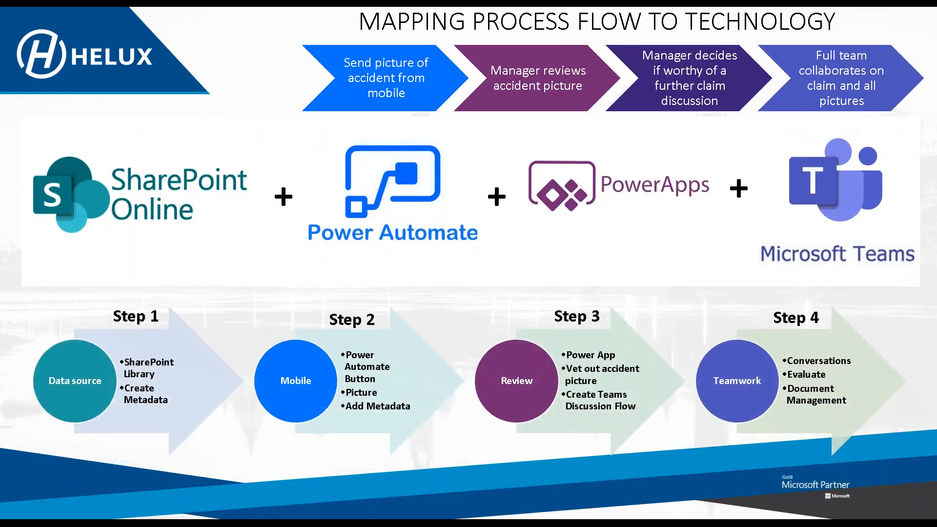